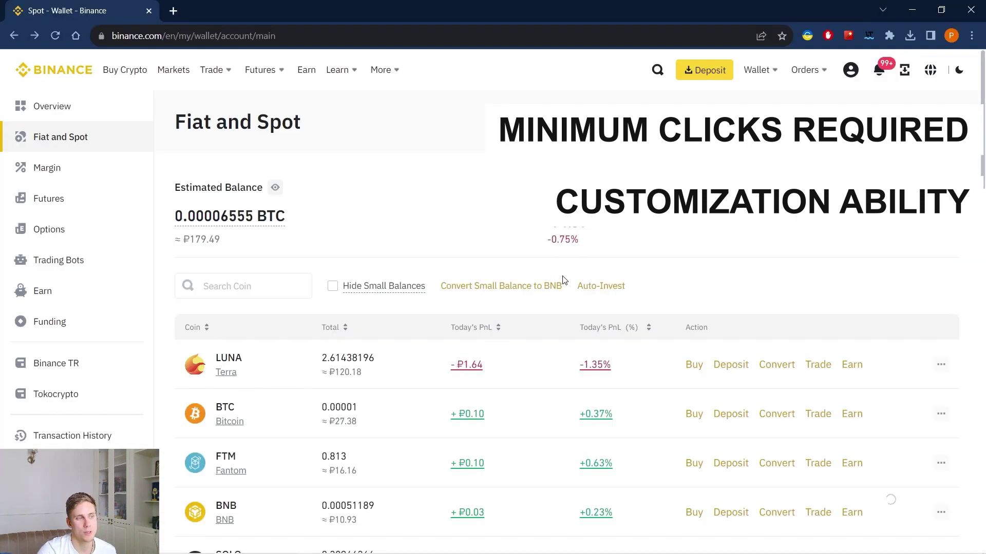
Close the CScalp settings and switch the workspace to the ATOMUSDT order book and chart.
scroll(563, 279, down, 2)
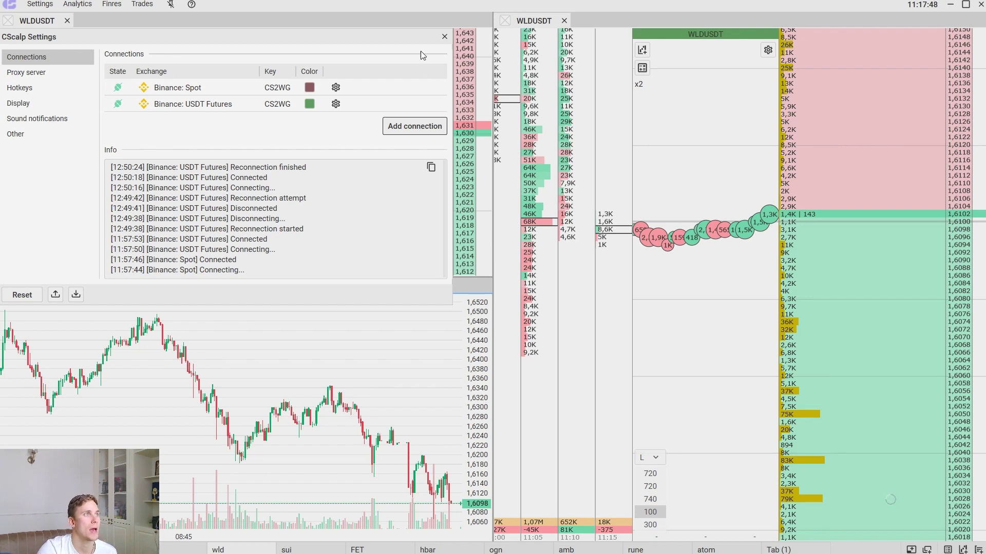
click(444, 37)
click(705, 549)
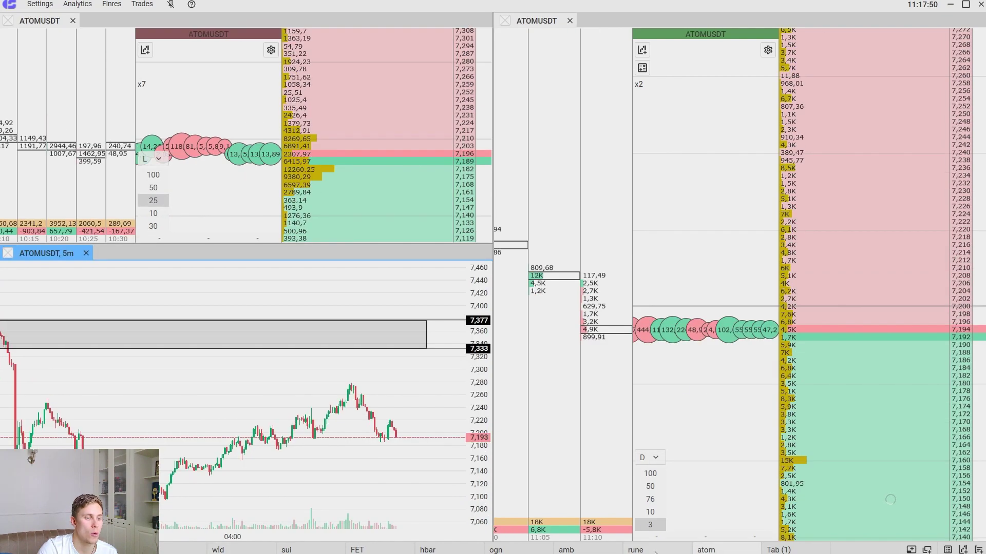
click(575, 551)
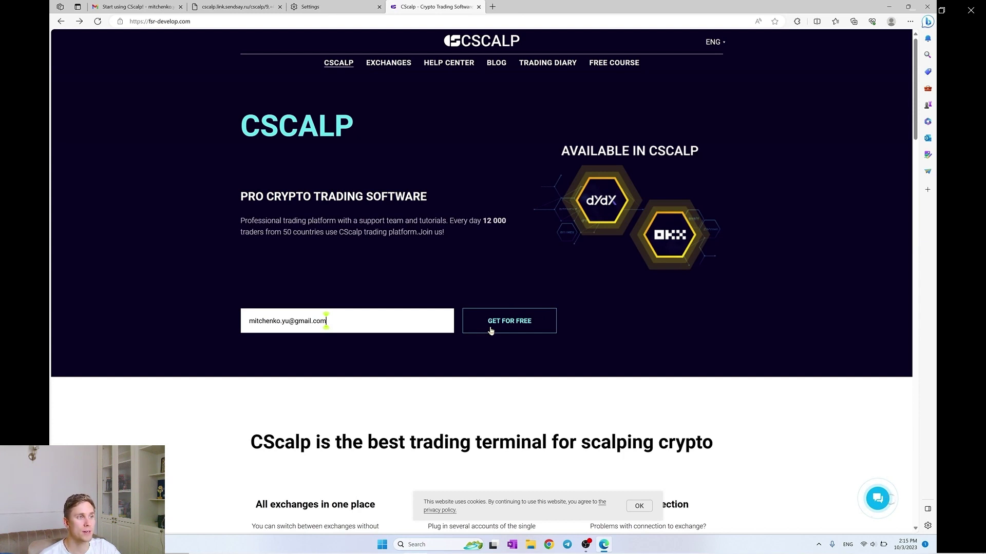
Submit the GET FOR FREE request and tick the 'I'm not a robot' check.
click(490, 330)
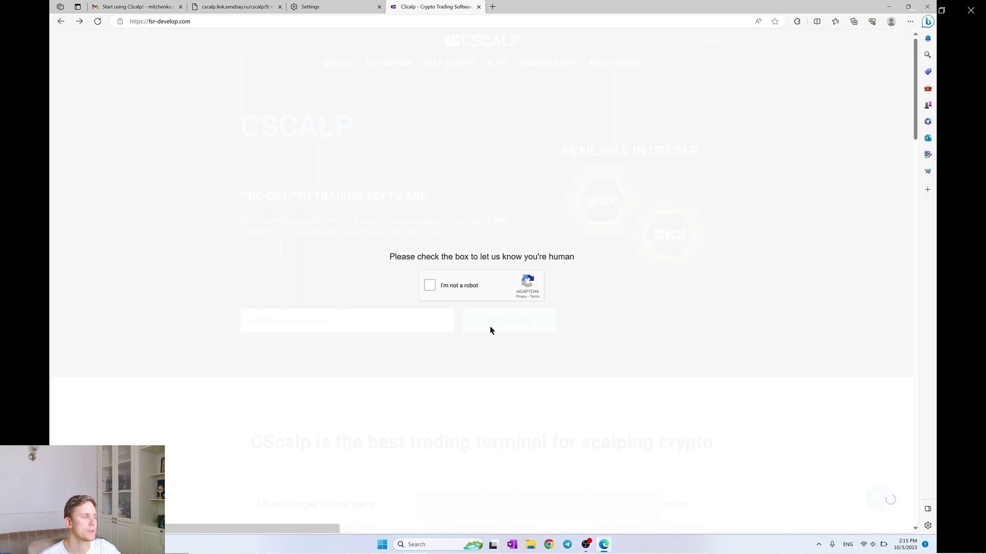
click(435, 285)
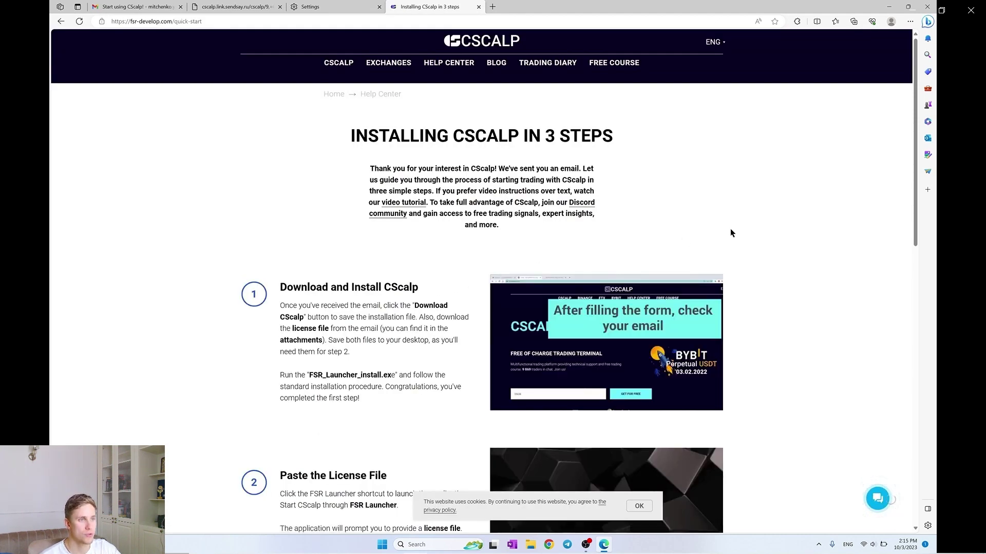
Open the 'Start using CScalp!' email in Gmail and download the CScalp installer.
key(ctrl+1)
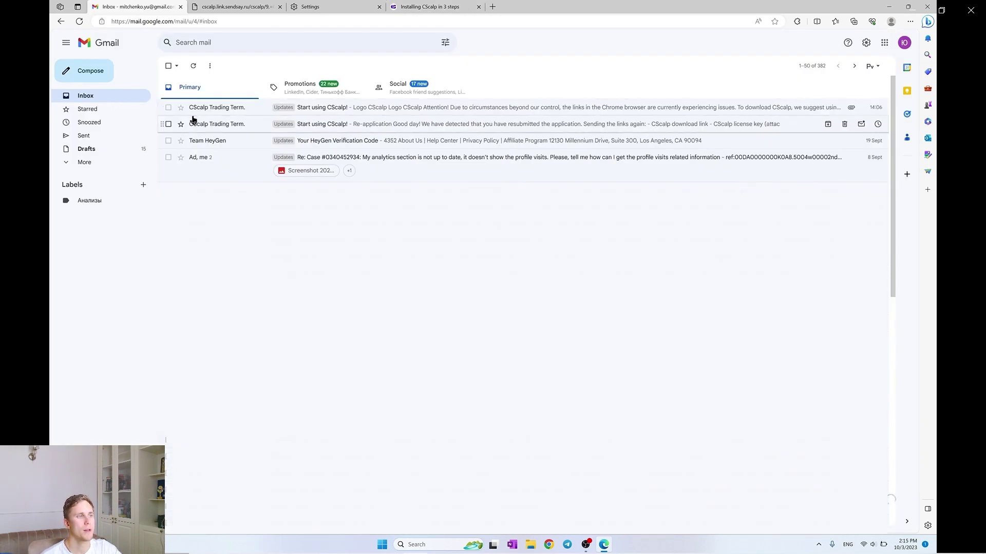
click(198, 126)
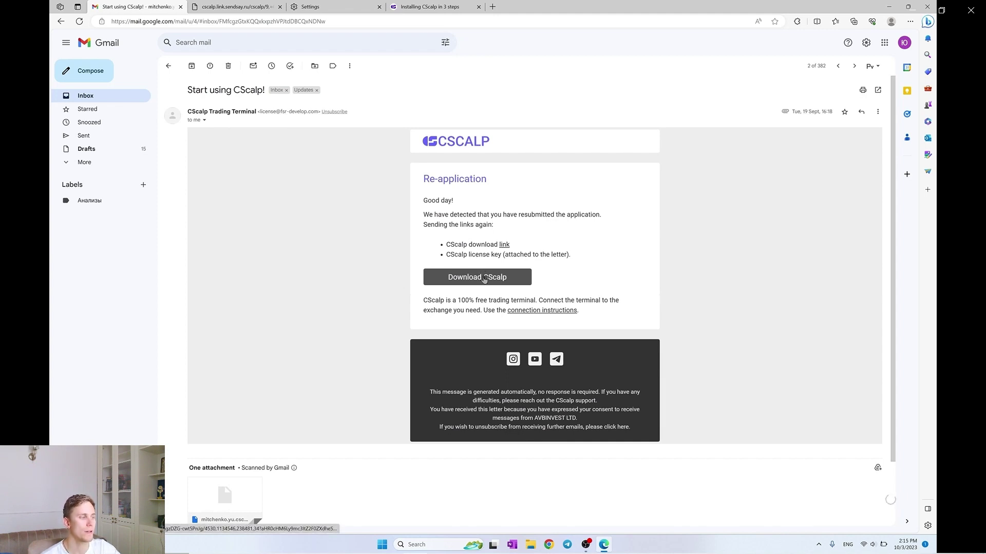
click(483, 277)
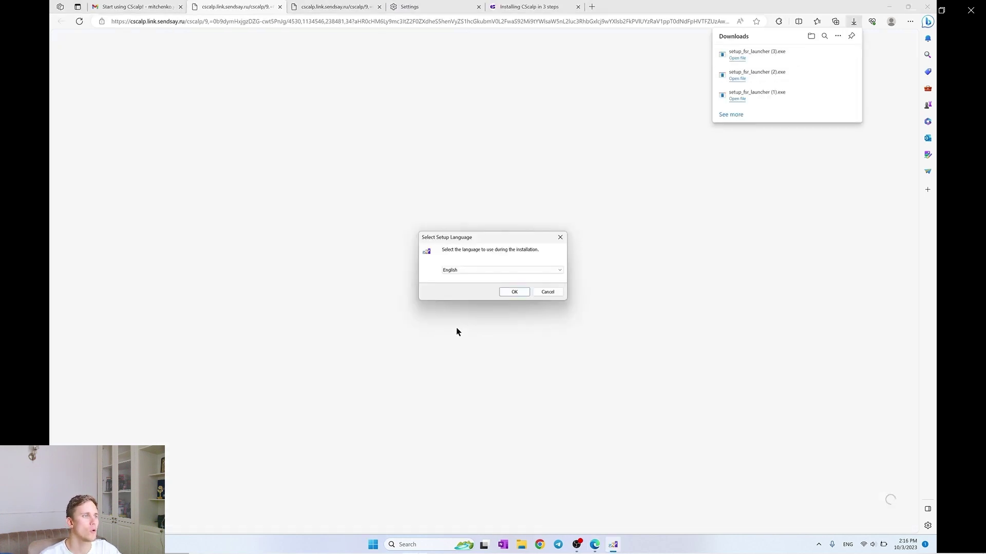
Install FSR Launcher in English into the existing default folder with a desktop shortcut.
click(514, 292)
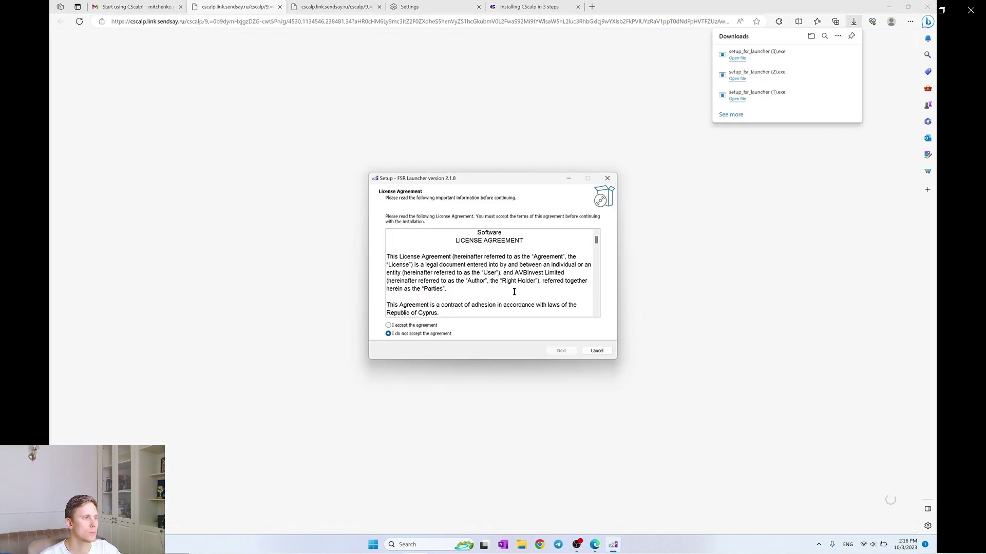
click(388, 326)
click(564, 351)
click(563, 350)
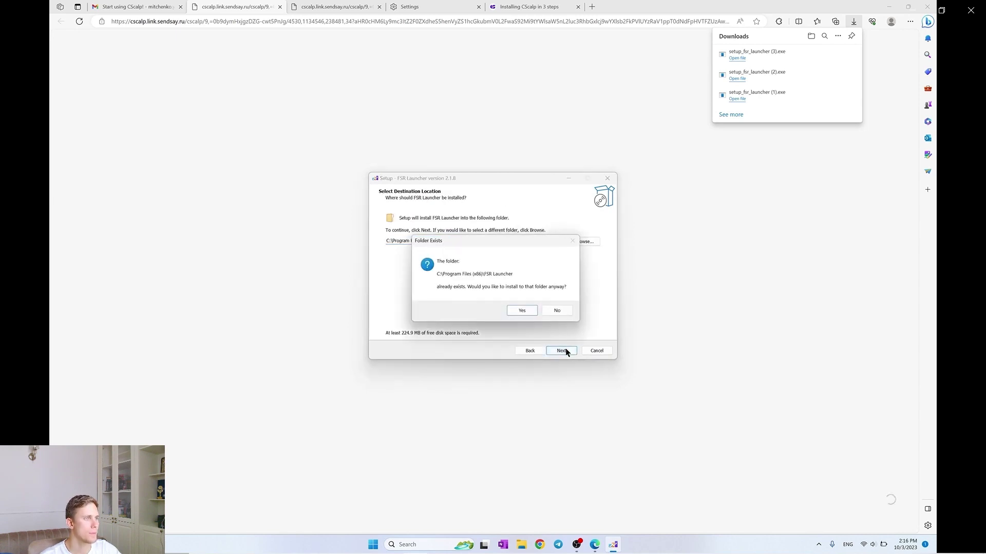
click(521, 311)
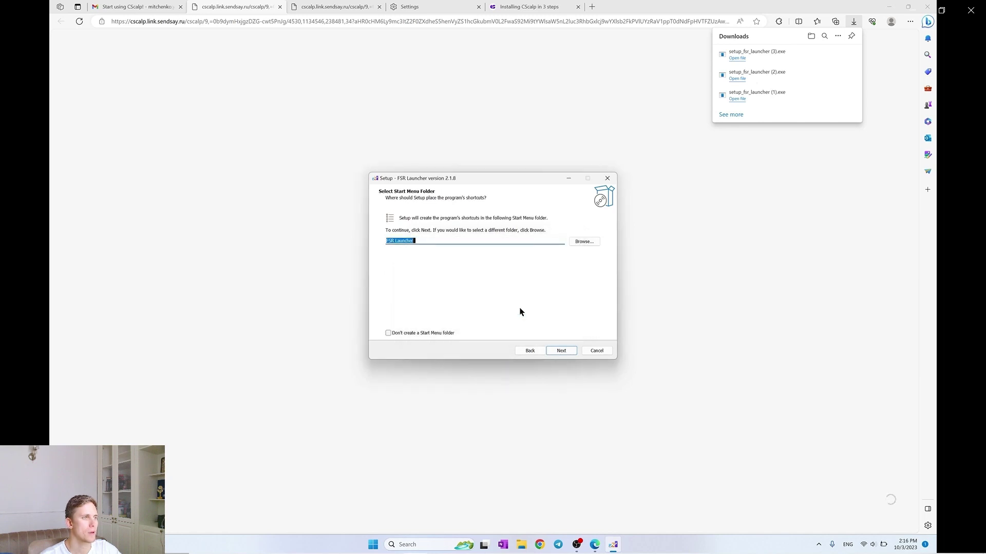
click(560, 349)
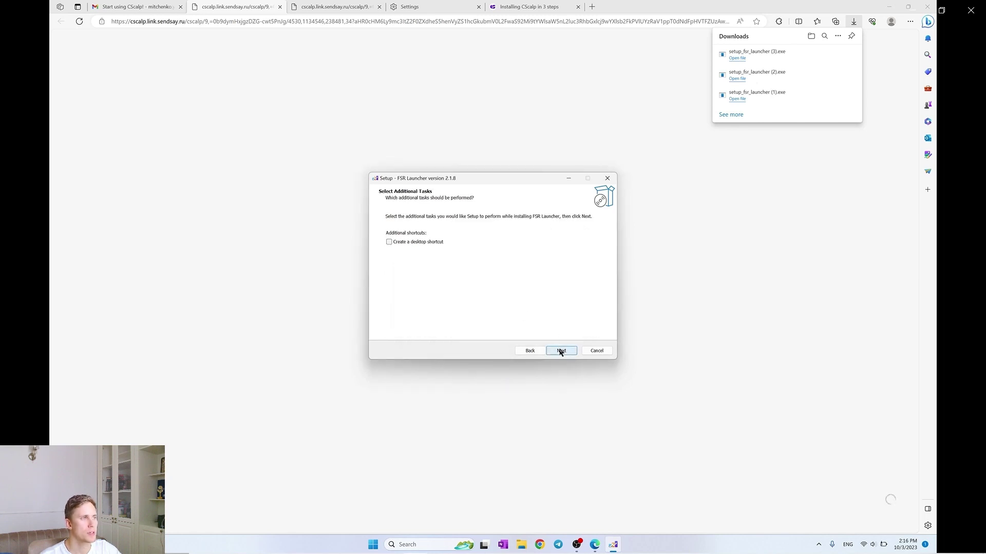
click(401, 245)
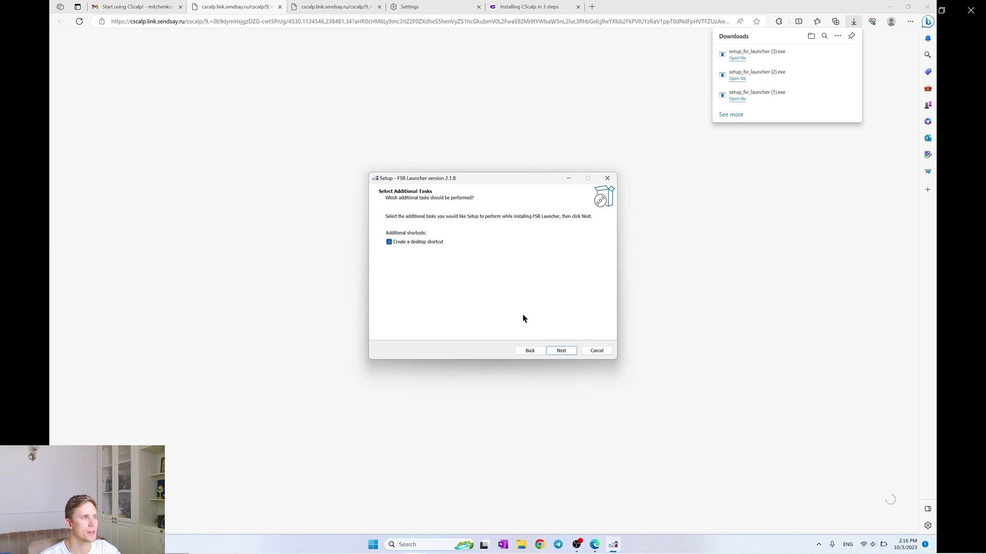
click(563, 351)
click(563, 352)
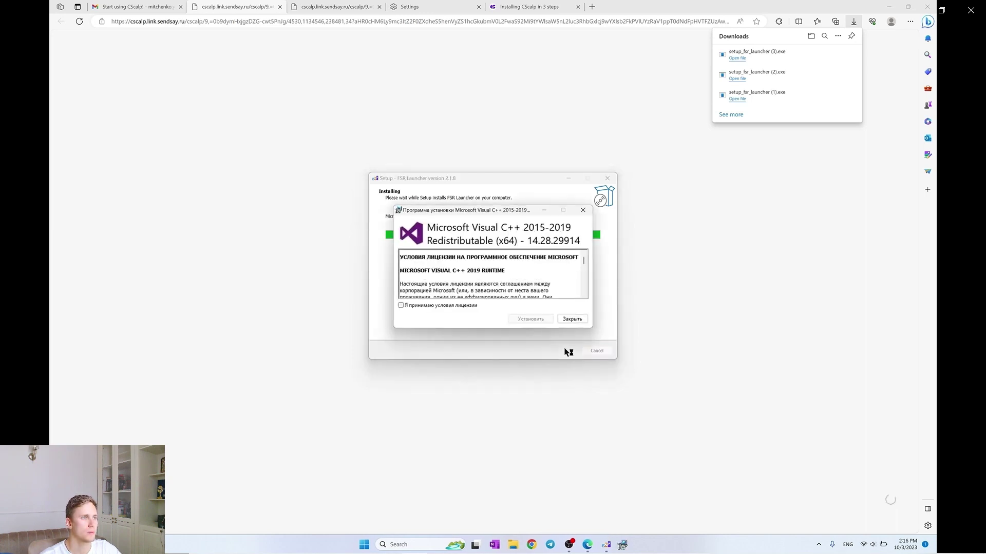
Accept the Visual C++ runtime, dismiss its already-installed error, and finish setup.
click(470, 306)
click(548, 320)
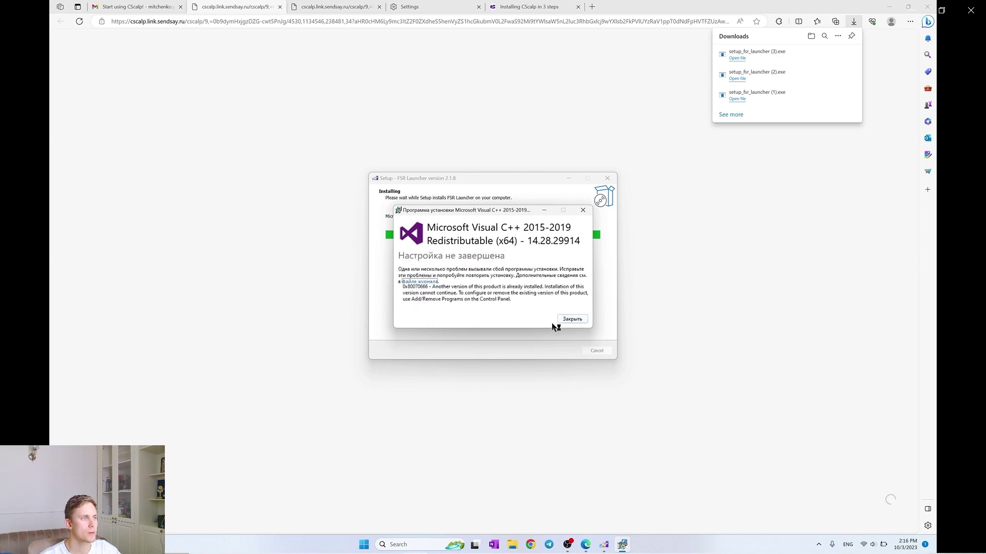
click(570, 319)
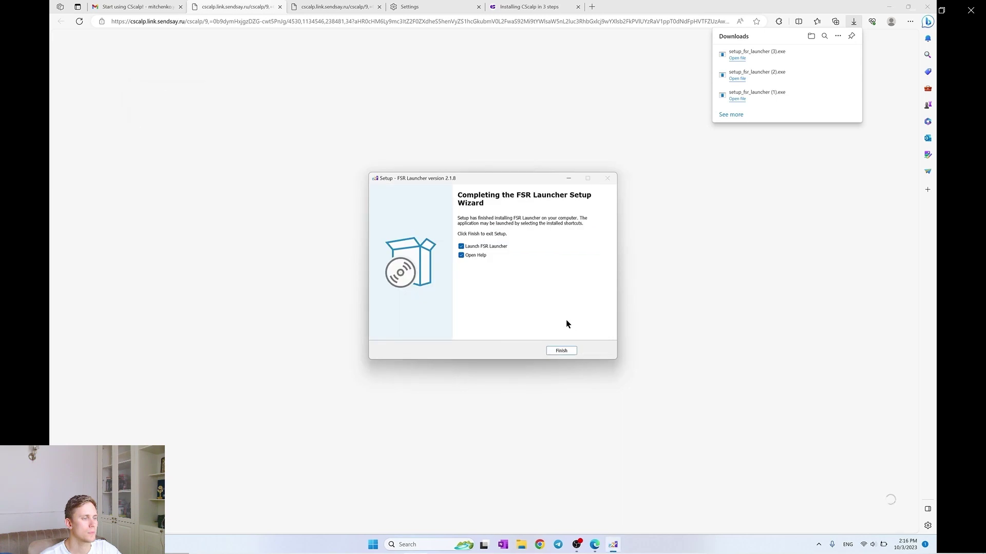
click(567, 352)
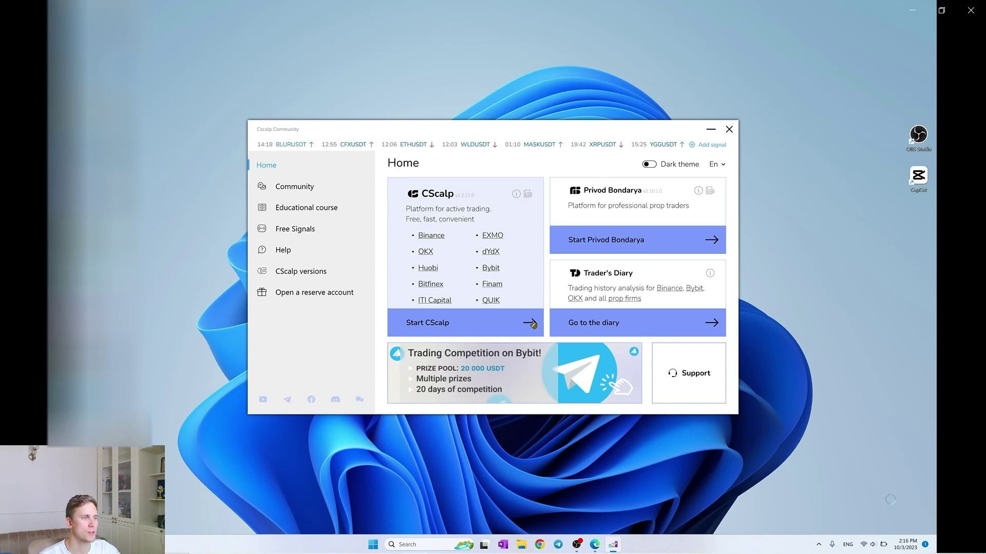
Start CScalp, activate it with the downloaded .dat licence file from Gmail, and skip the PIN.
click(533, 324)
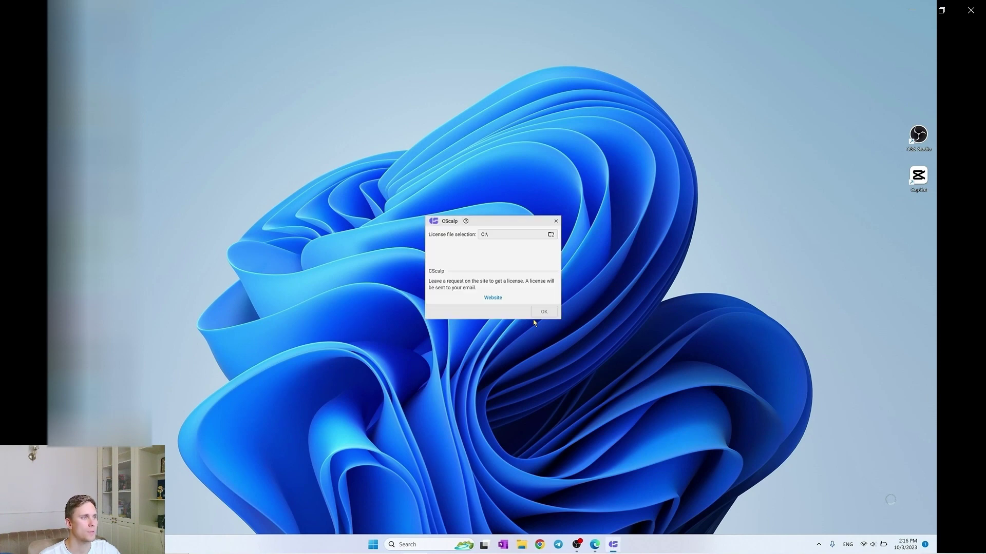
click(551, 235)
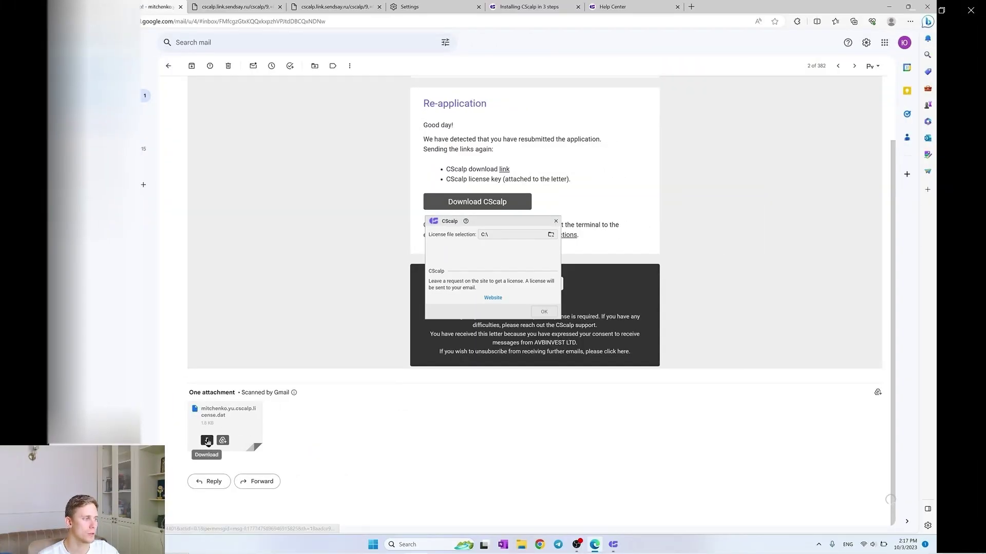
click(208, 441)
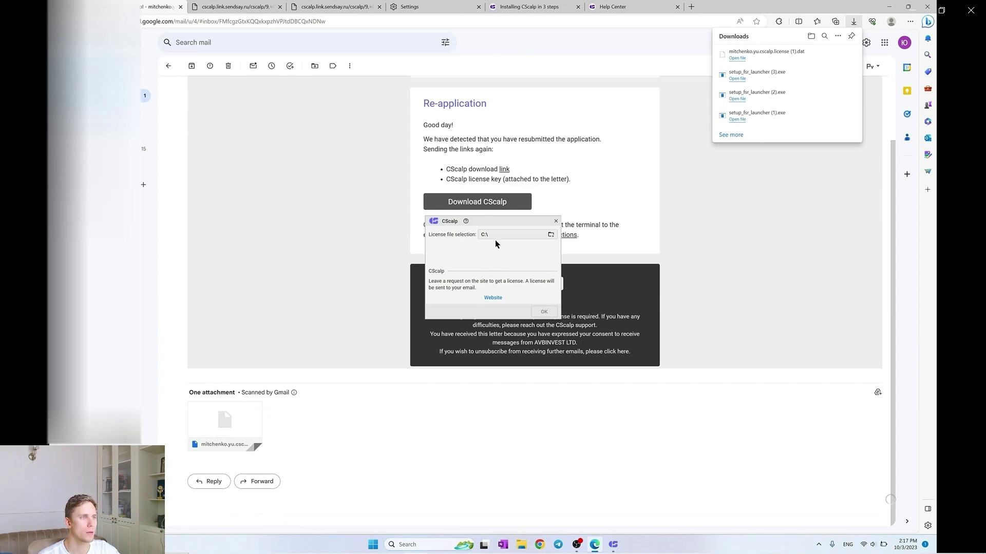
click(550, 234)
double_click(598, 293)
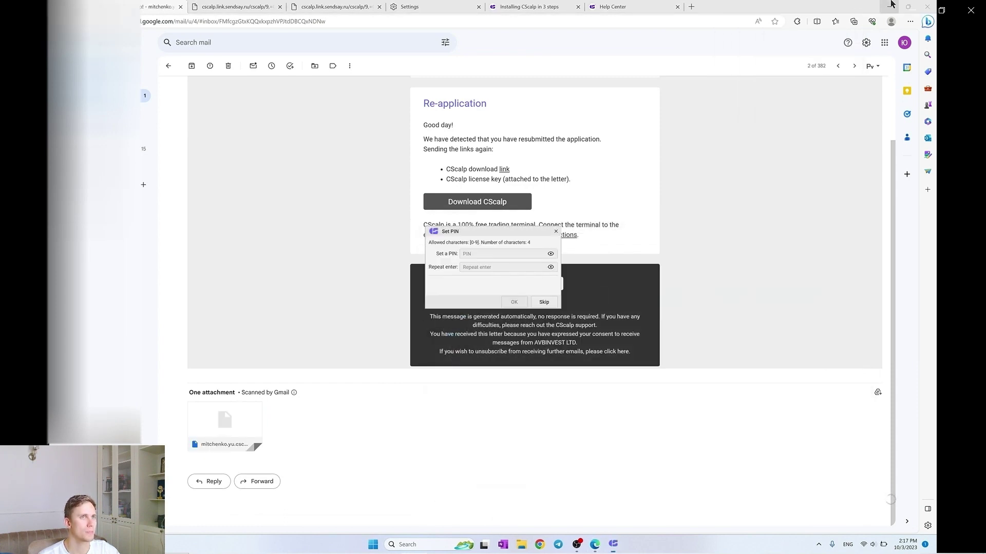
click(891, 7)
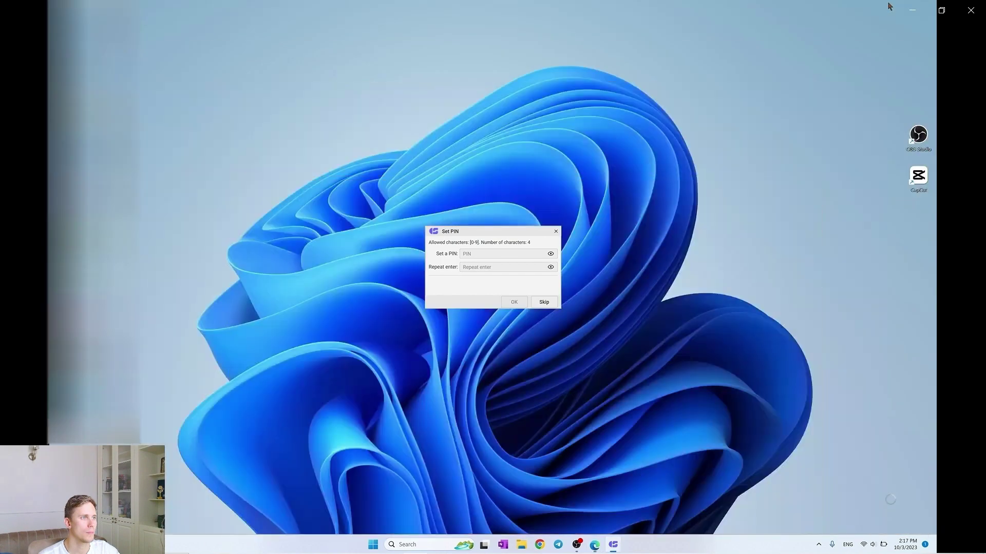
click(539, 302)
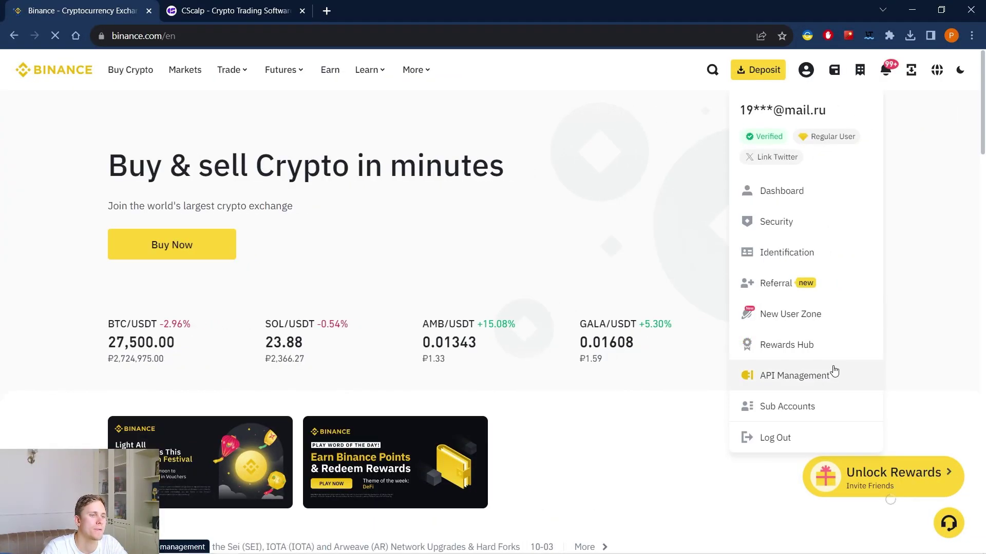
Open Binance's API Management page from the account menu.
click(799, 383)
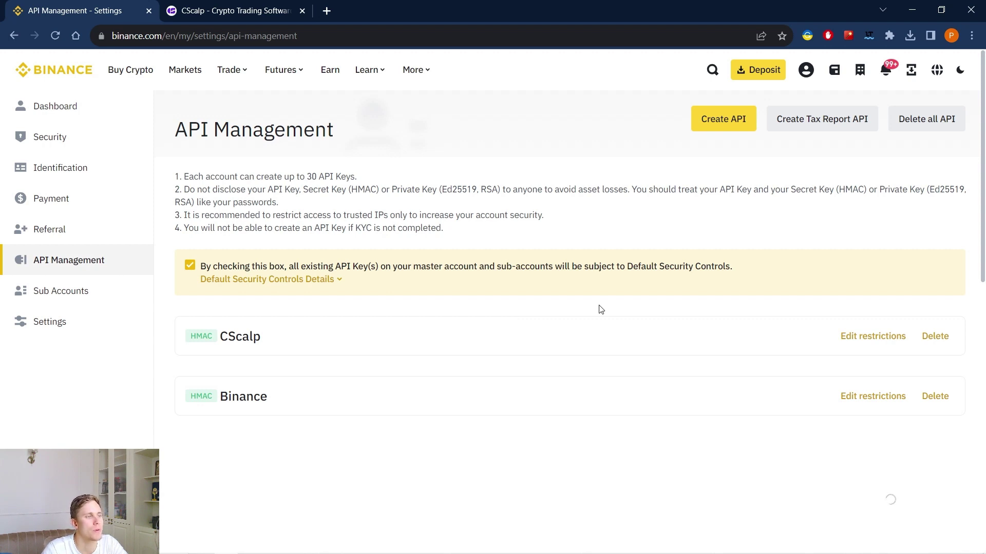
Create a system-generated Binance API key with a name label.
click(723, 122)
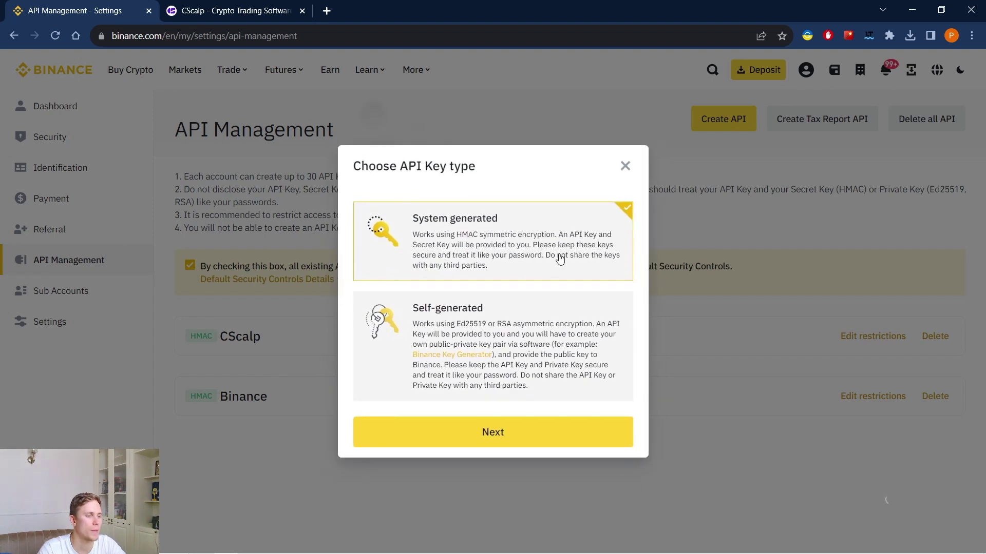
click(588, 445)
click(418, 303)
text(Roman)
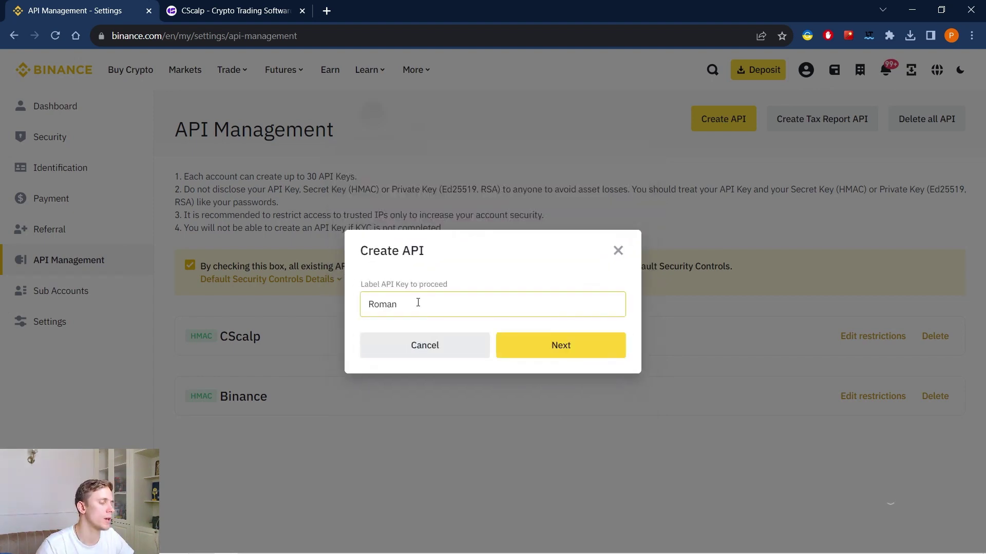
click(583, 344)
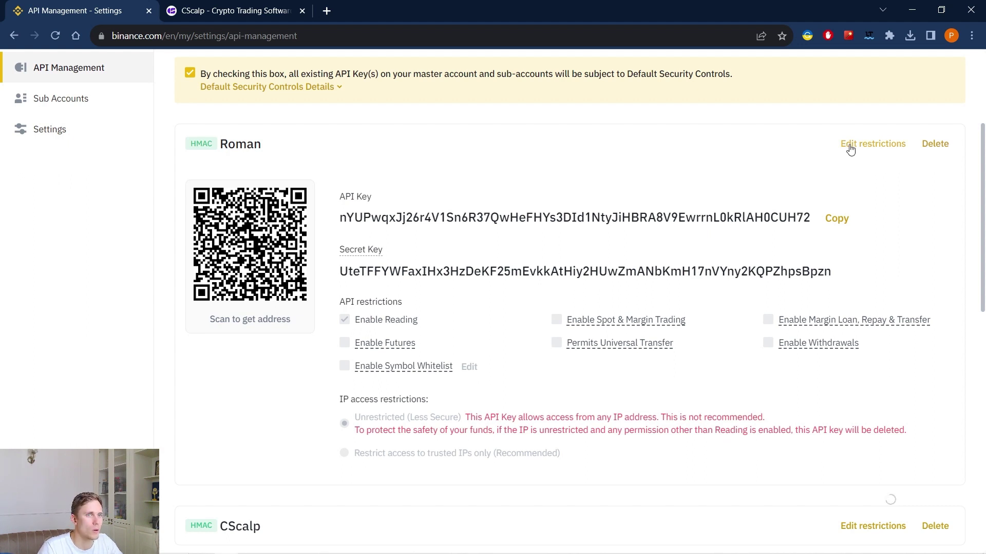
Restrict the API key to trusted IP 185.72.224.246, enable Spot & Margin Trading, and save.
click(873, 144)
click(360, 456)
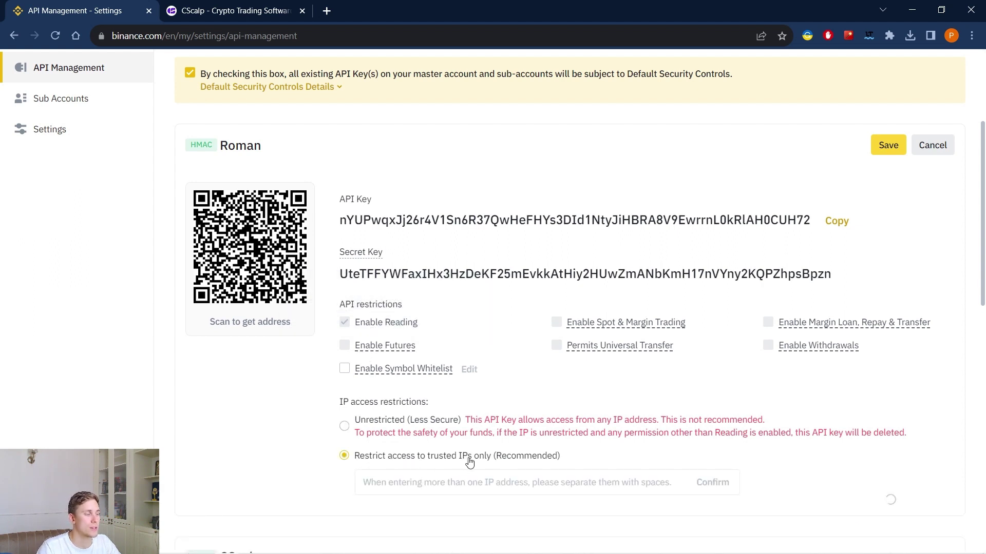
click(444, 482)
text(185.72.224.246)
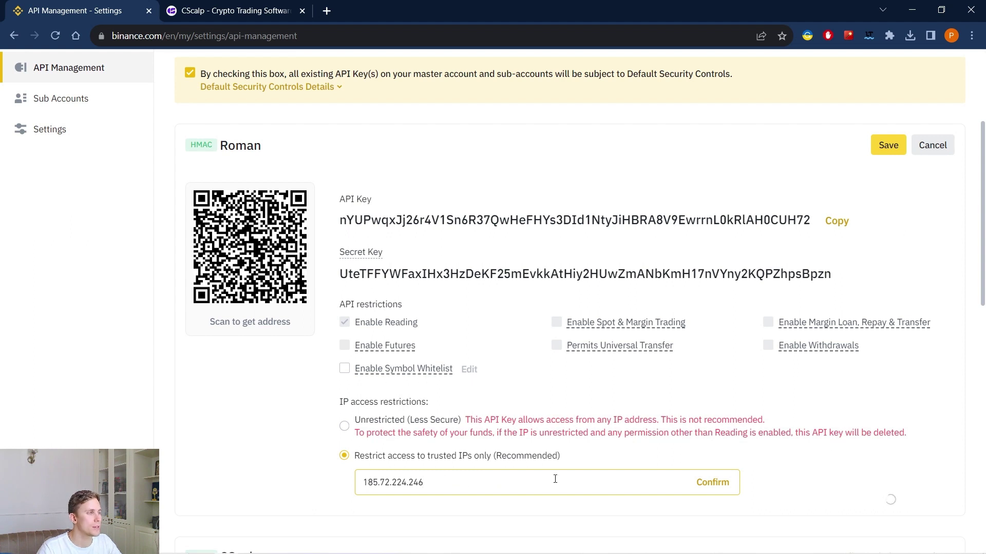
click(719, 483)
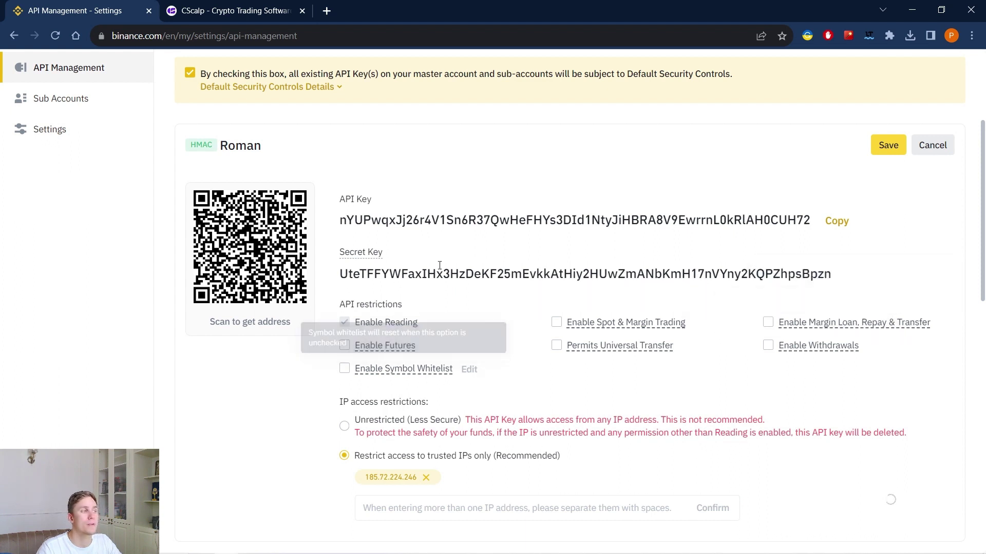
click(557, 323)
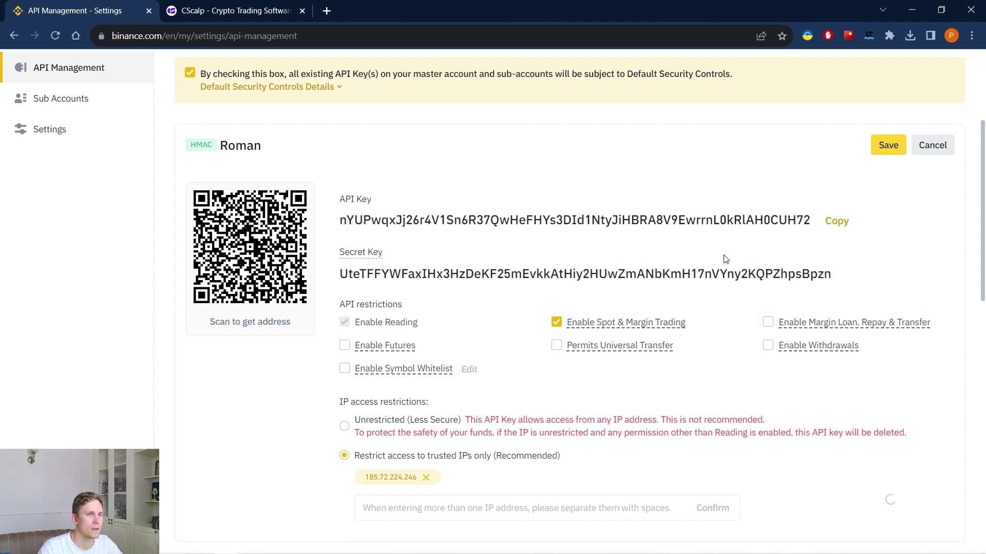
click(888, 147)
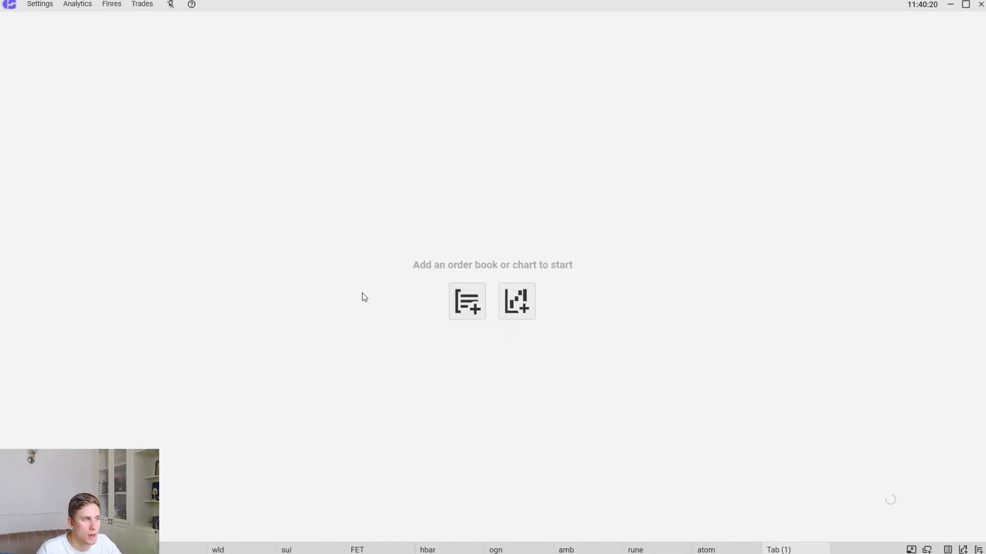
Enter the API key and secret in the Binance: Spot connection settings.
click(41, 4)
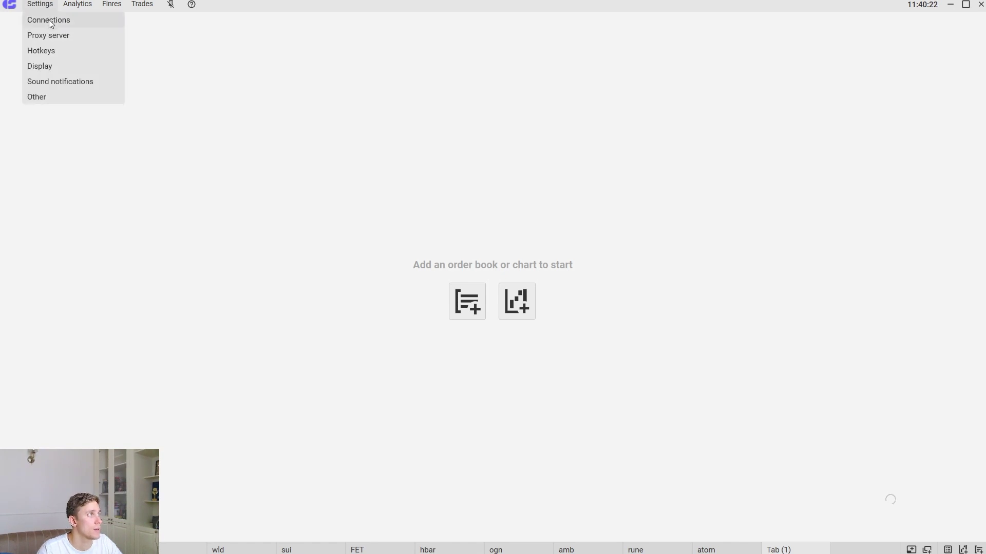
click(50, 21)
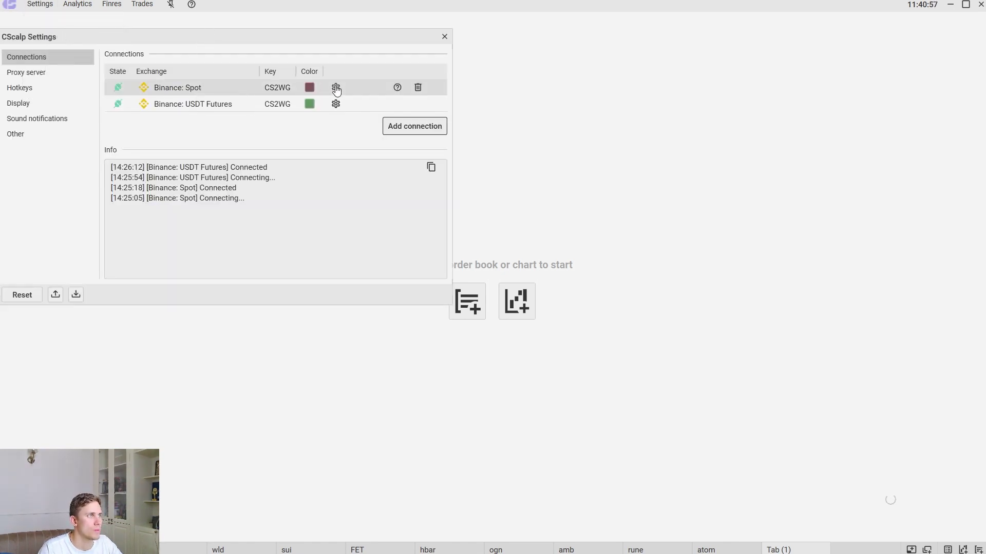
click(336, 87)
click(217, 65)
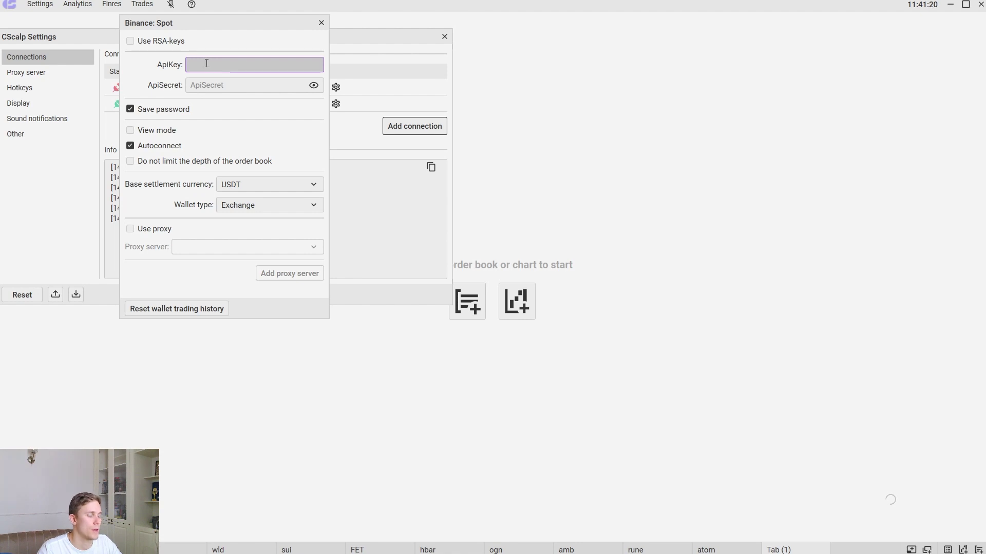
click(216, 86)
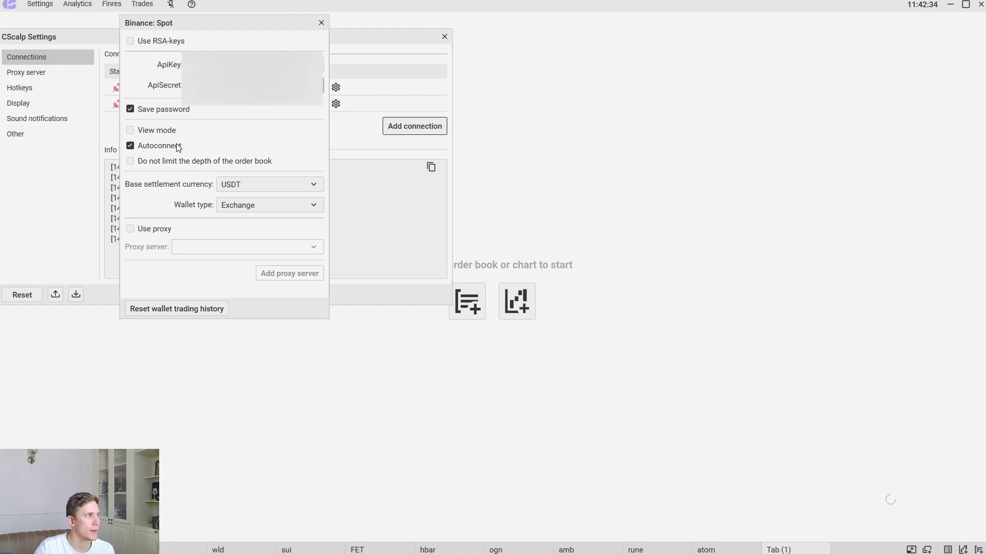
Try Use proxy and its server list, turn the proxy back off, and close the dialog.
click(147, 231)
click(313, 248)
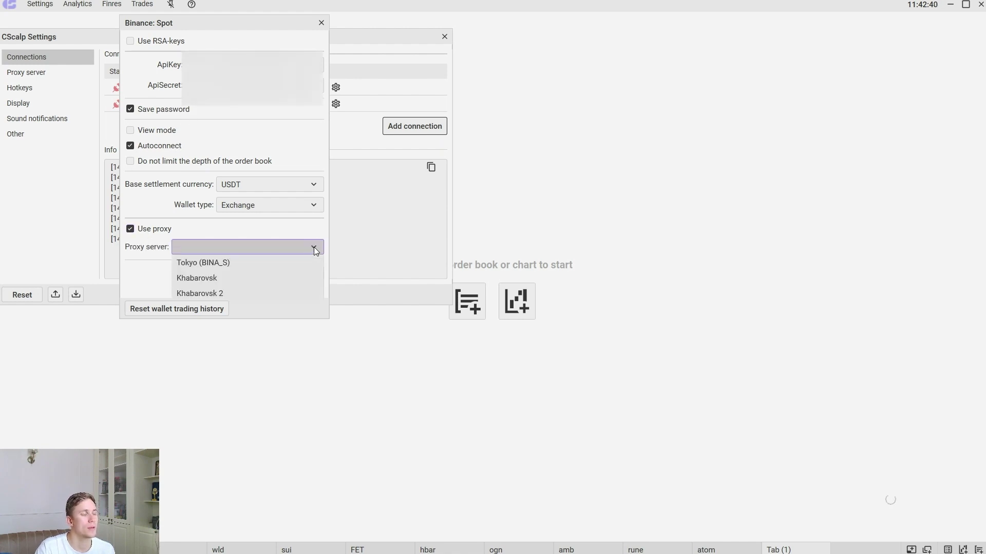
click(313, 248)
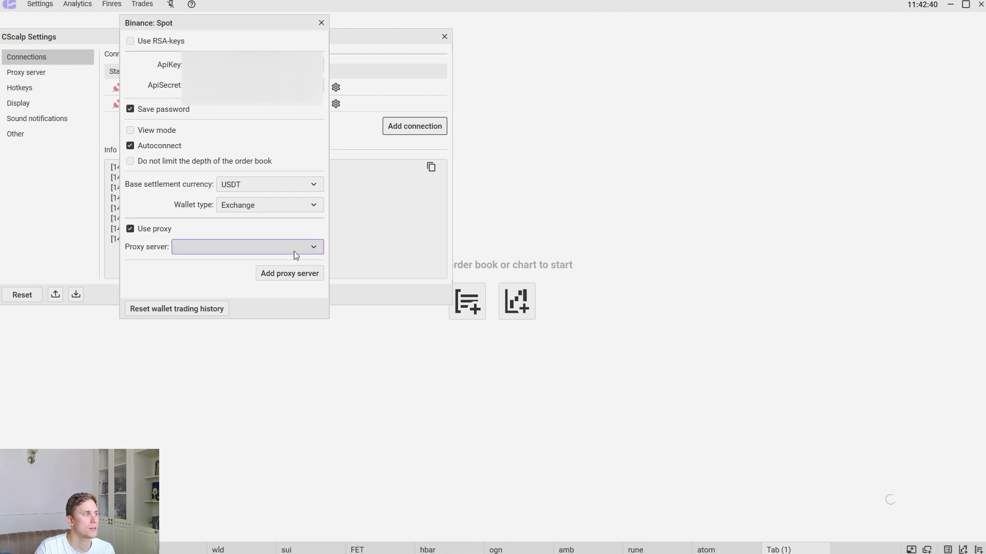
click(131, 229)
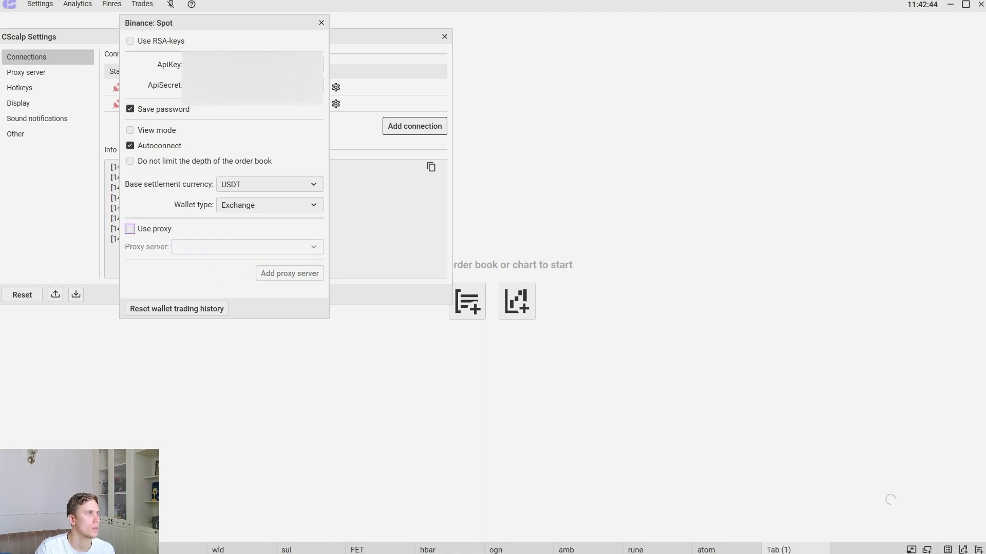
click(321, 23)
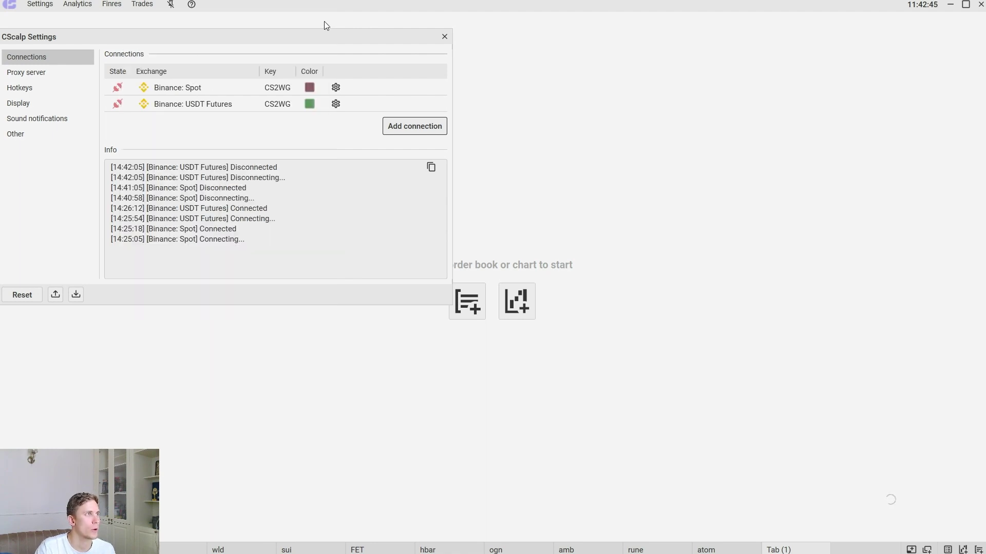
Reconnect Binance: Spot, check its View mode setting, then close the connection and Settings windows.
click(118, 90)
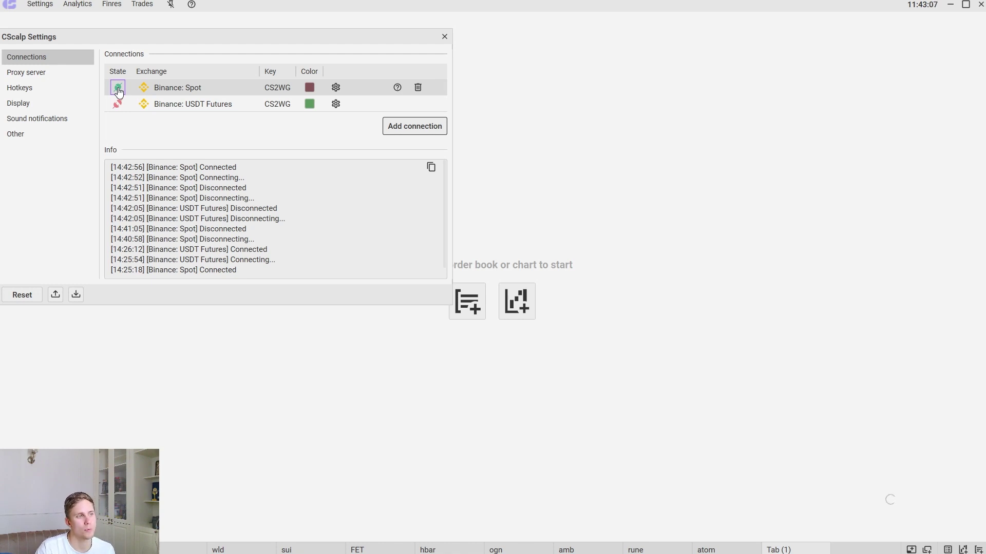
click(118, 89)
click(335, 87)
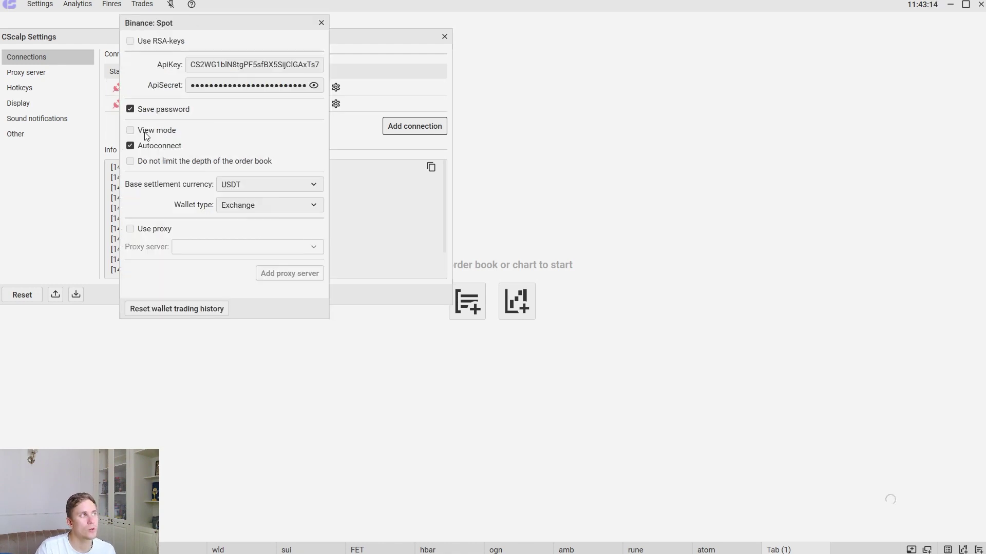
mouse_move(152, 129)
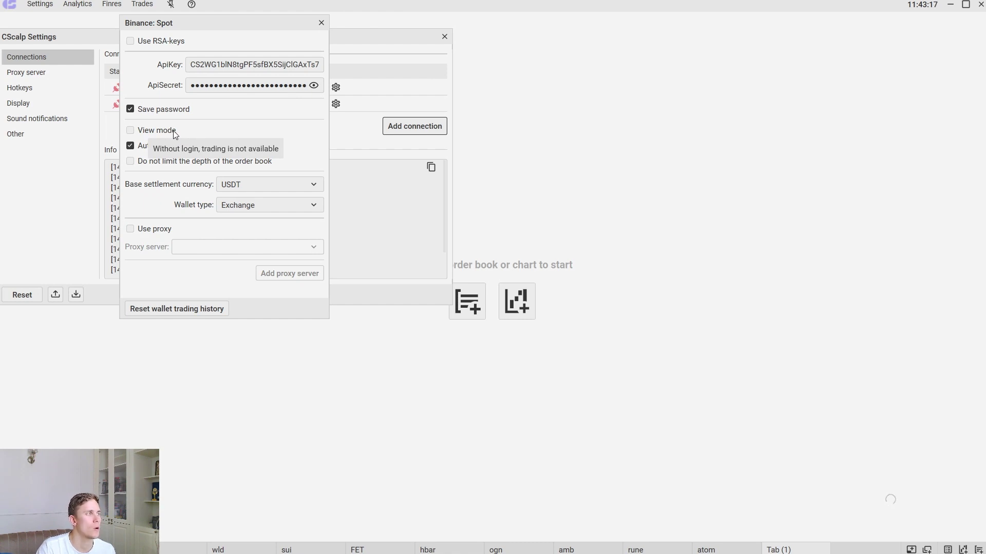
click(321, 23)
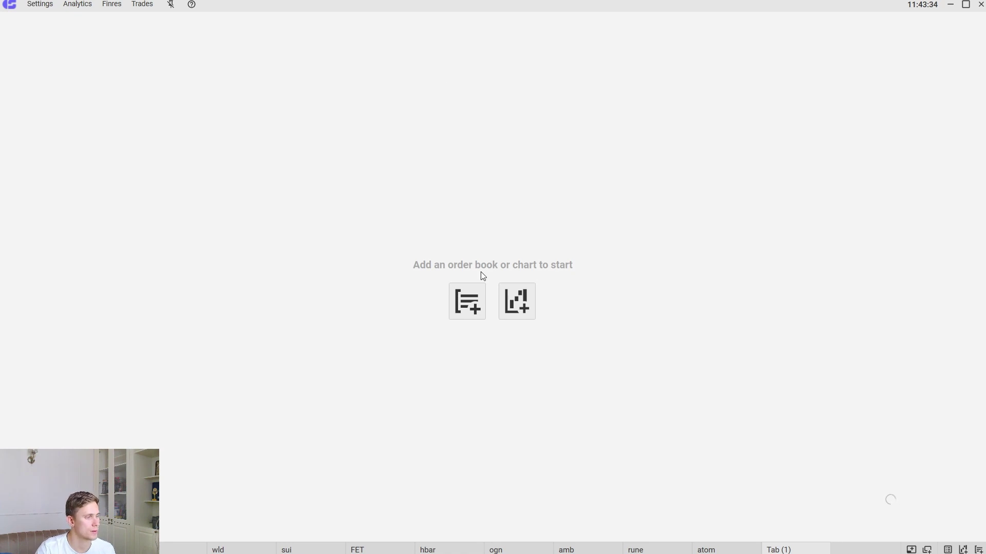
Add a Binance Spot order book and pick ATOMUSDT by searching 'ato'.
click(468, 300)
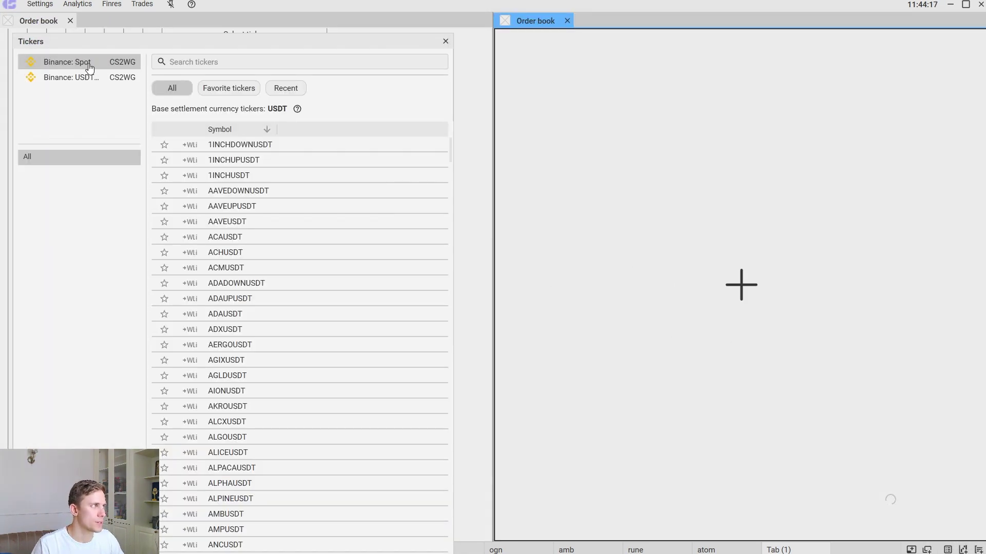
click(206, 61)
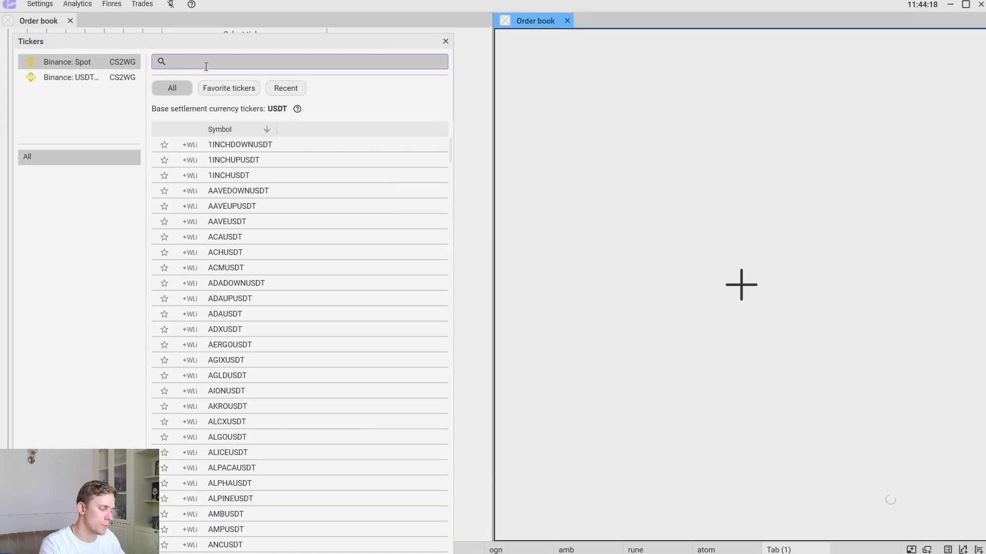
text(ato)
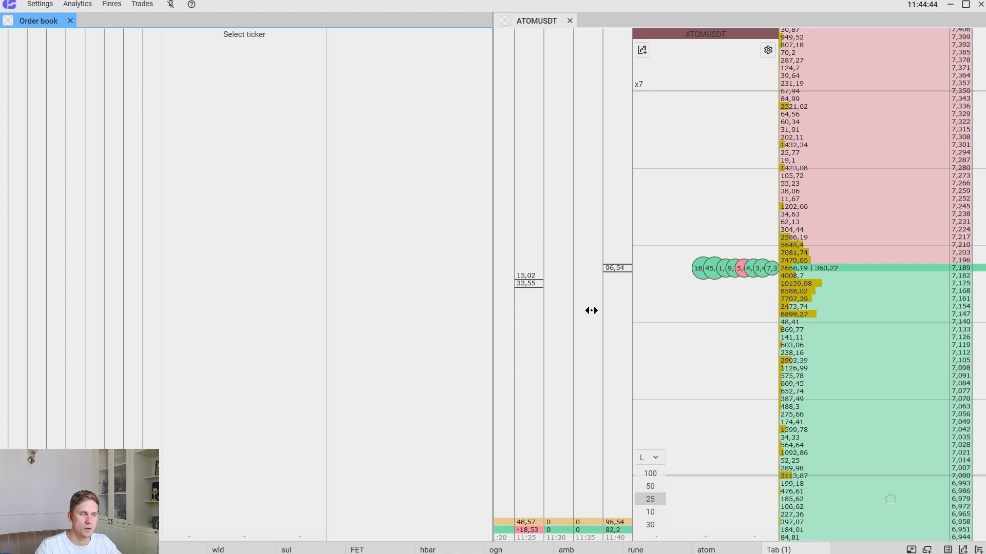
Open the ATOMUSDT 5m chart, zoom out to earlier candles, and dock it under the order book.
click(642, 49)
drag(169, 42, 244, 282)
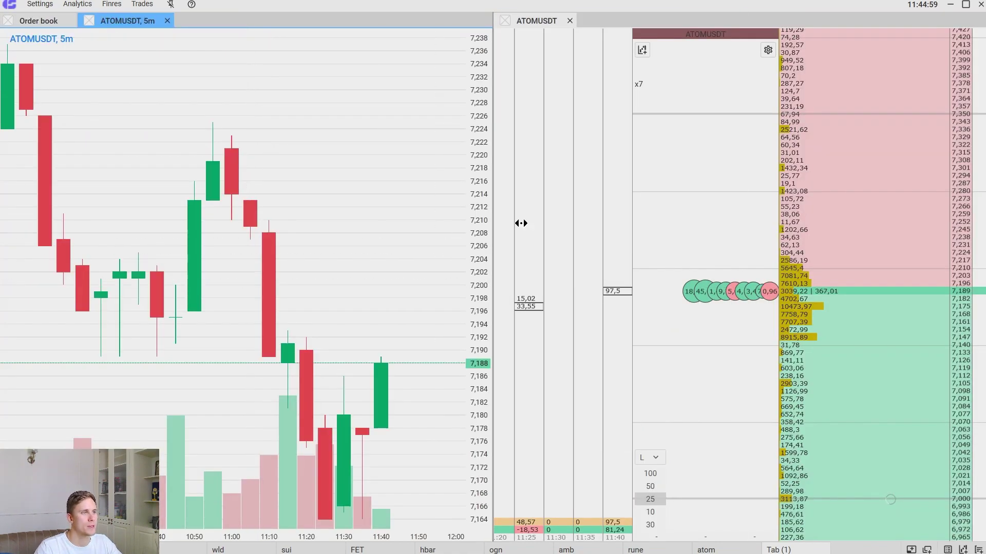
scroll(355, 130, down, 6)
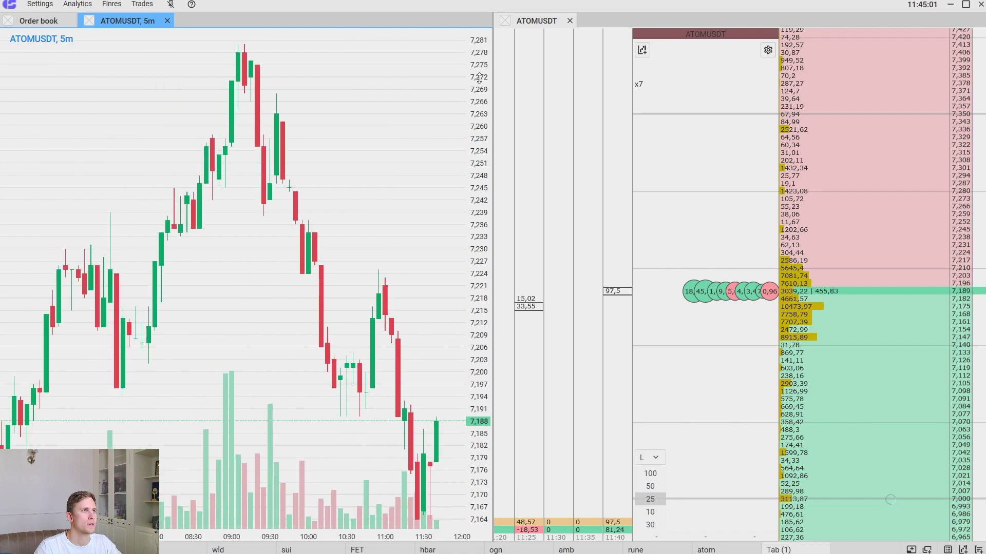
drag(405, 121, 301, 174)
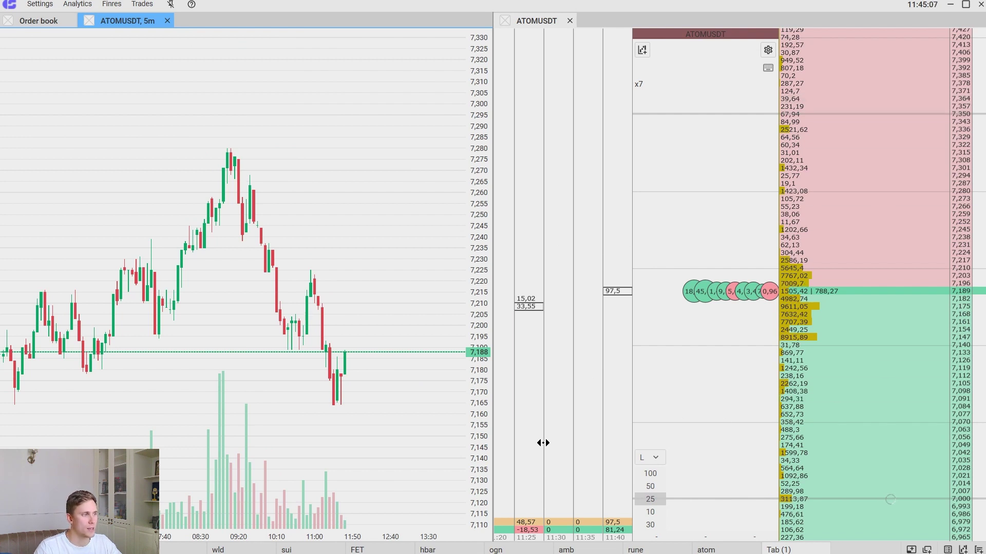
scroll(369, 221, down, 3)
drag(127, 21, 742, 308)
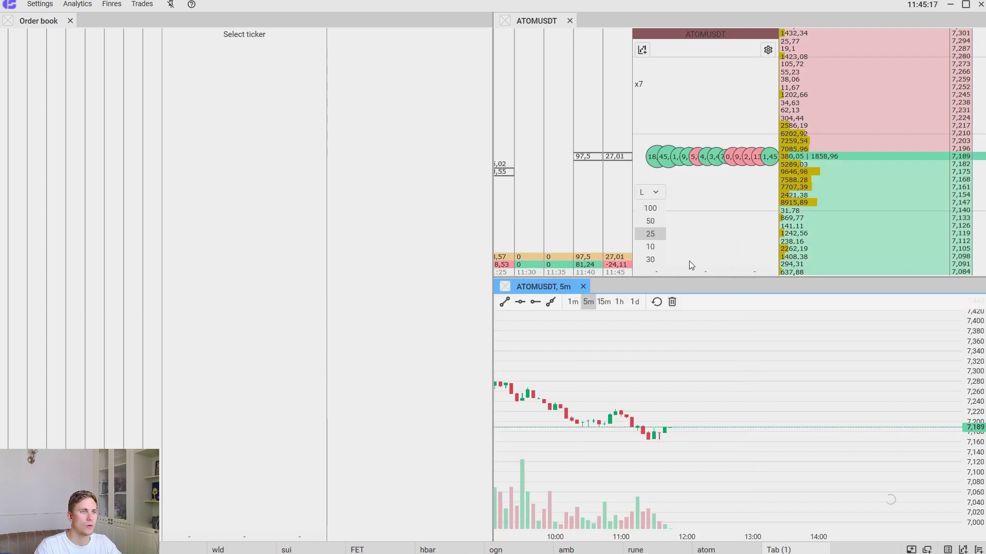
Undo the chart move, widen the cluster columns, and leave the cluster timeframe unchanged.
key(ctrl+z)
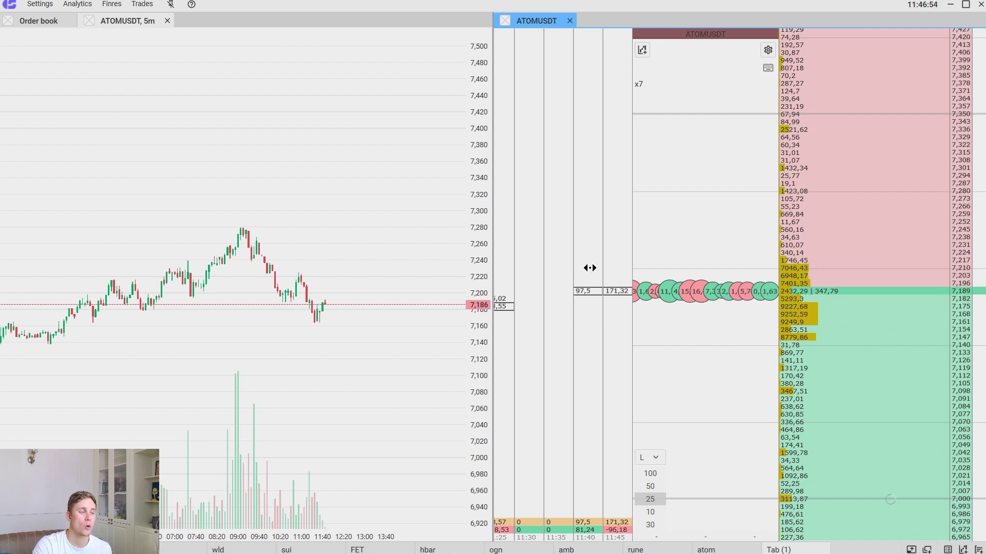
drag(618, 291, 595, 293)
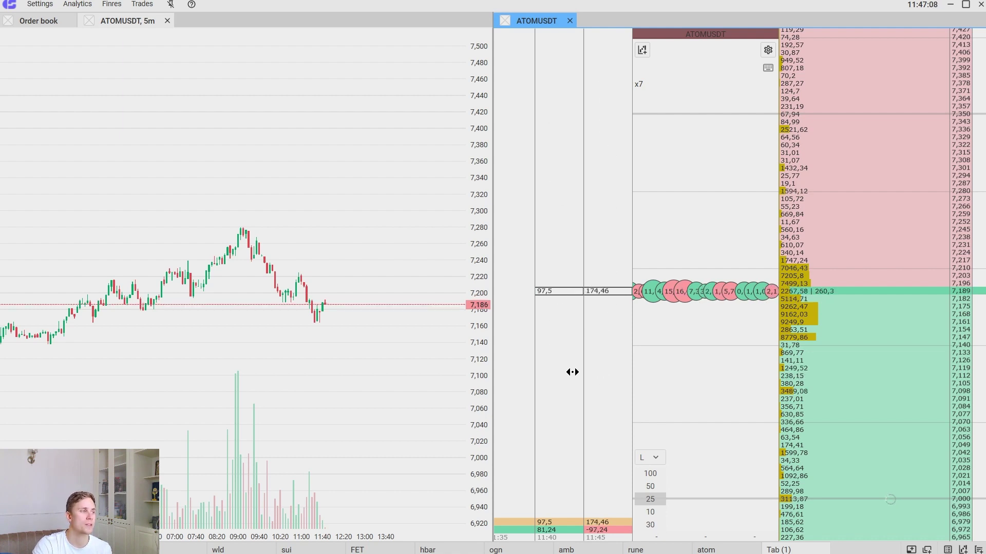
right_click(568, 345)
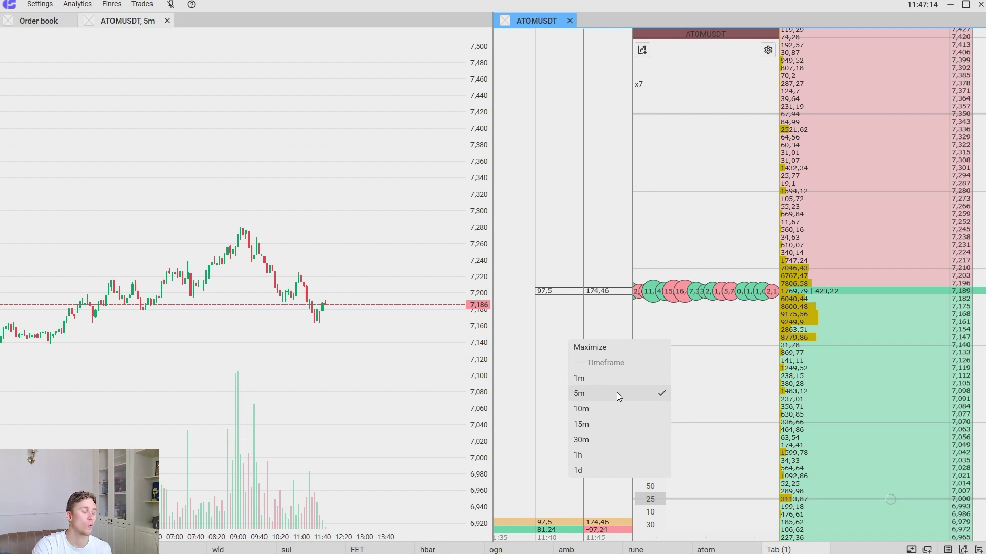
click(547, 376)
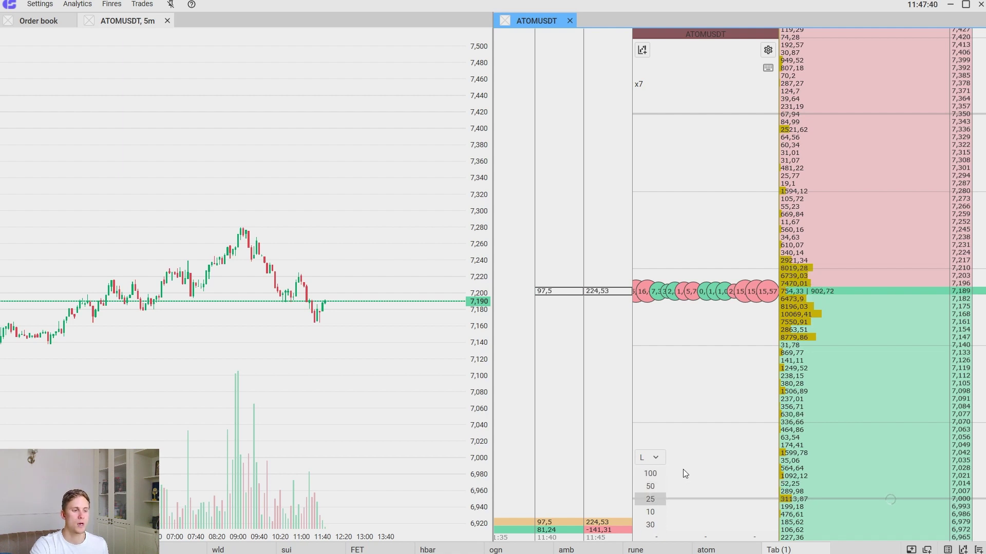
Set the first working volume to $100 (13,91 lots) and the second to $10 (1,39 lots).
double_click(651, 474)
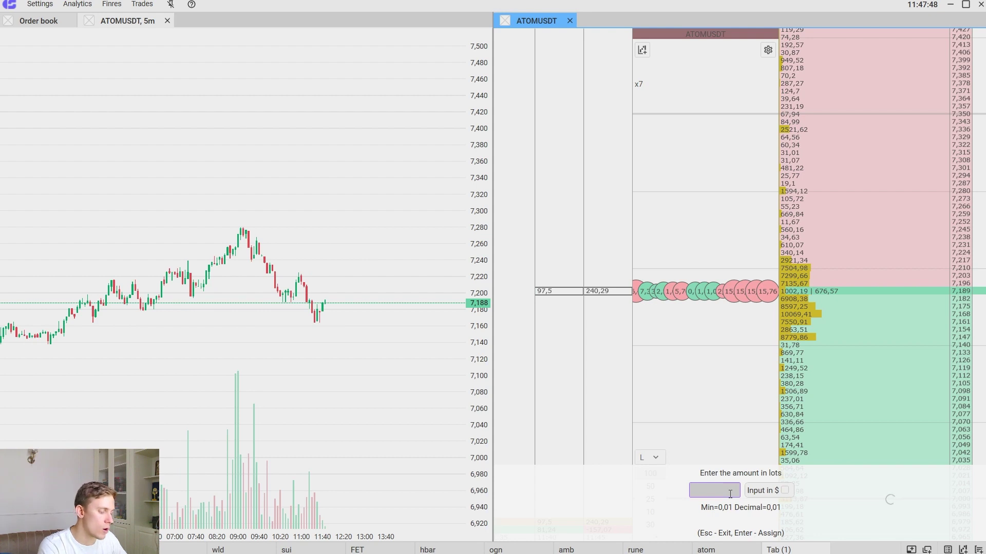
text(100)
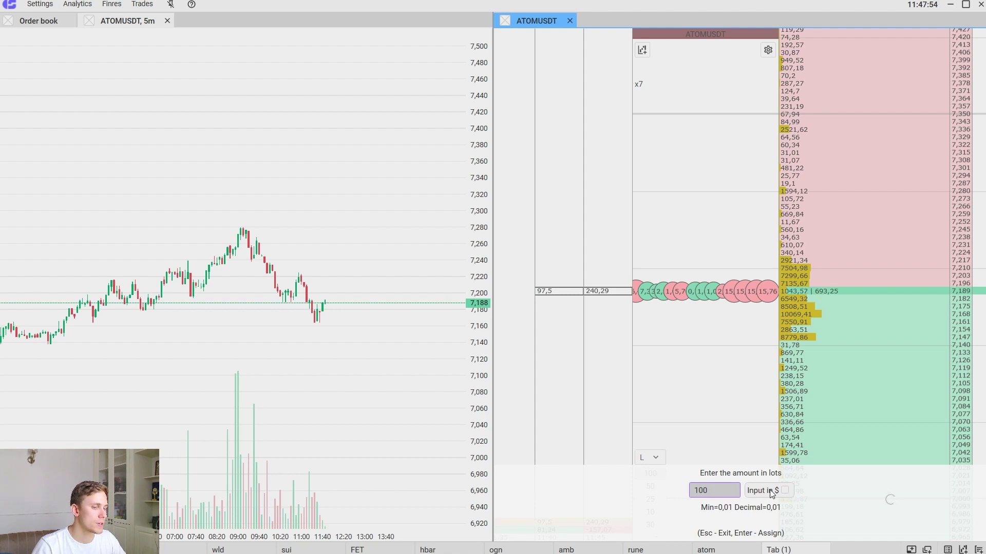
click(786, 490)
key(Return)
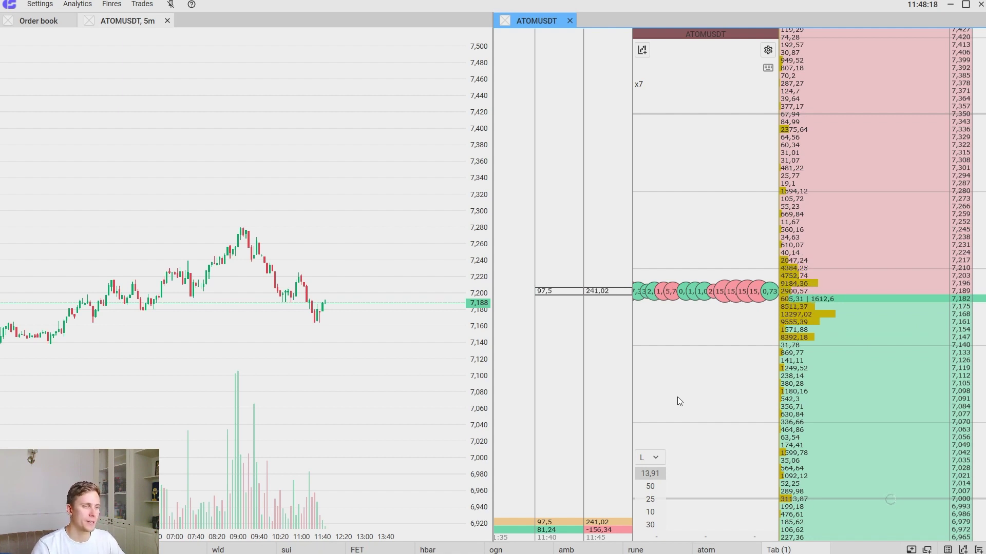
key(Insert)
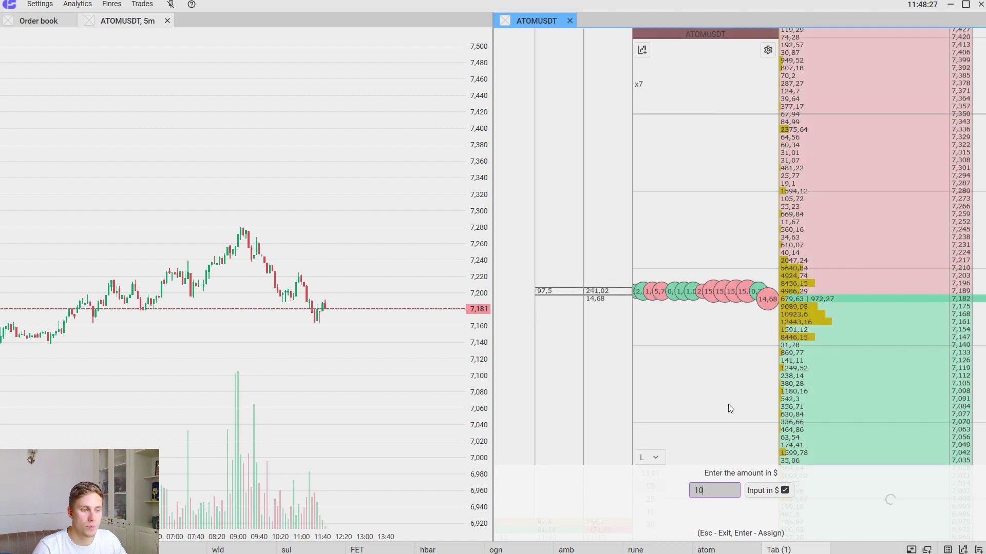
key(Return)
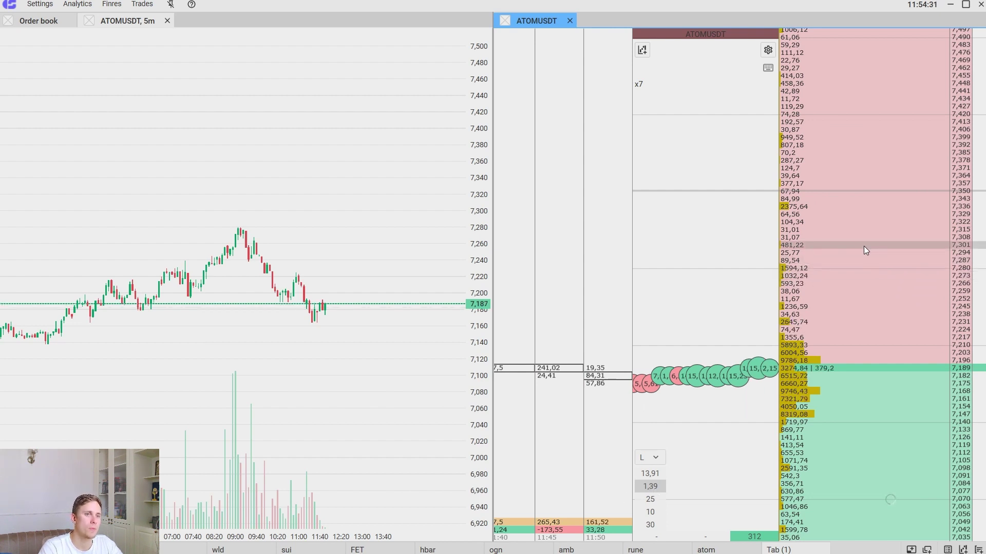
click(867, 220)
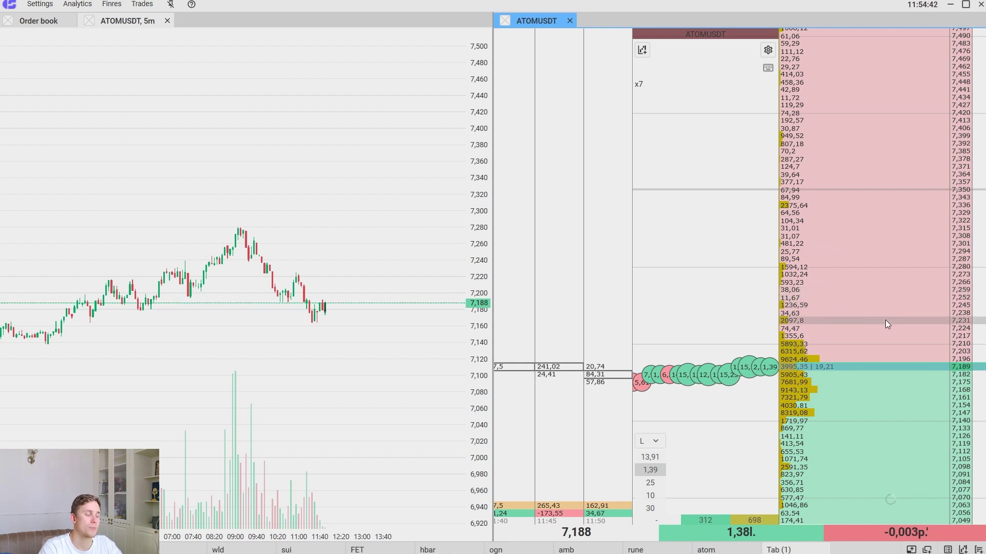
scroll(904, 346, down, 2)
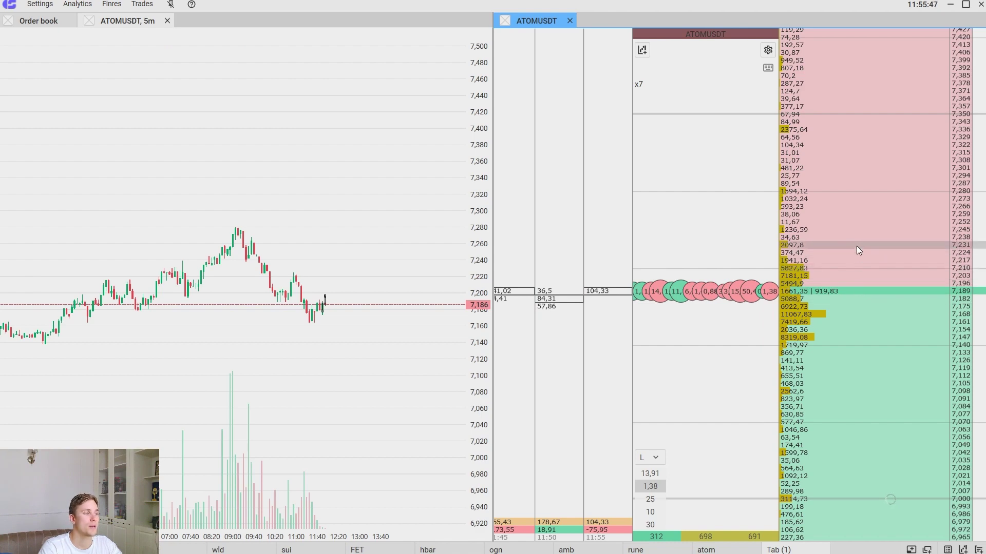
Place a 1,38 buy limit order at 6,804 on the ATOMUSDT ladder.
scroll(861, 257, down, 5)
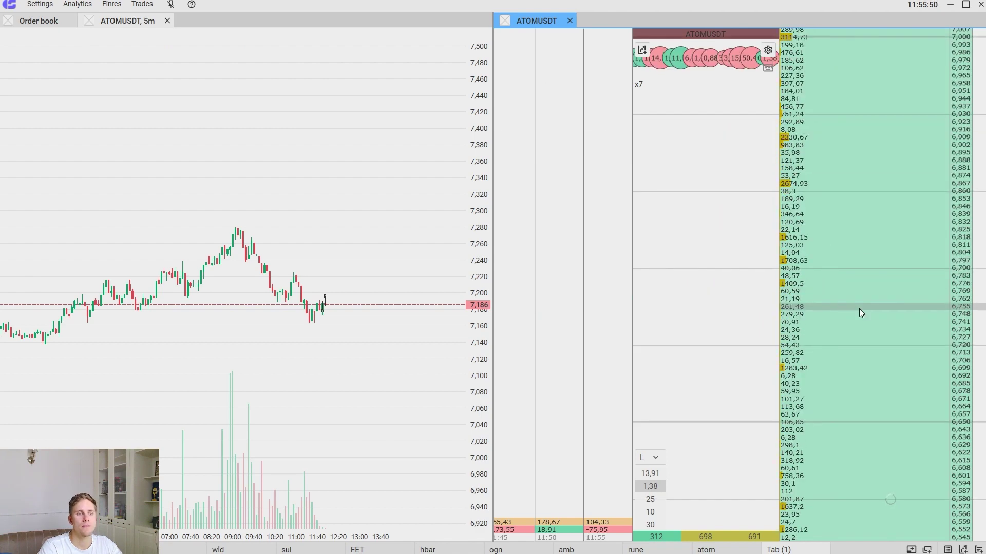
scroll(858, 309, up, 3)
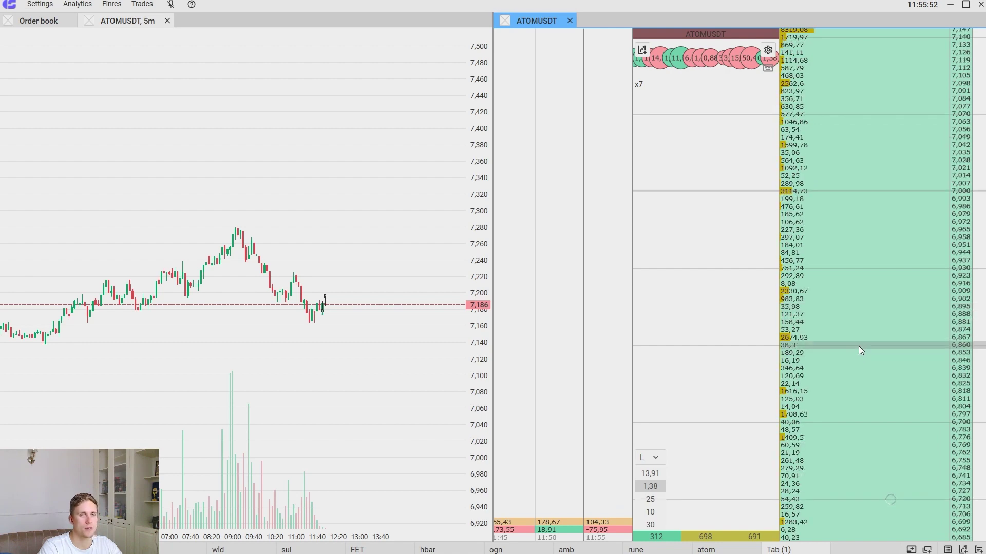
scroll(867, 325, up, 3)
scroll(868, 325, down, 4)
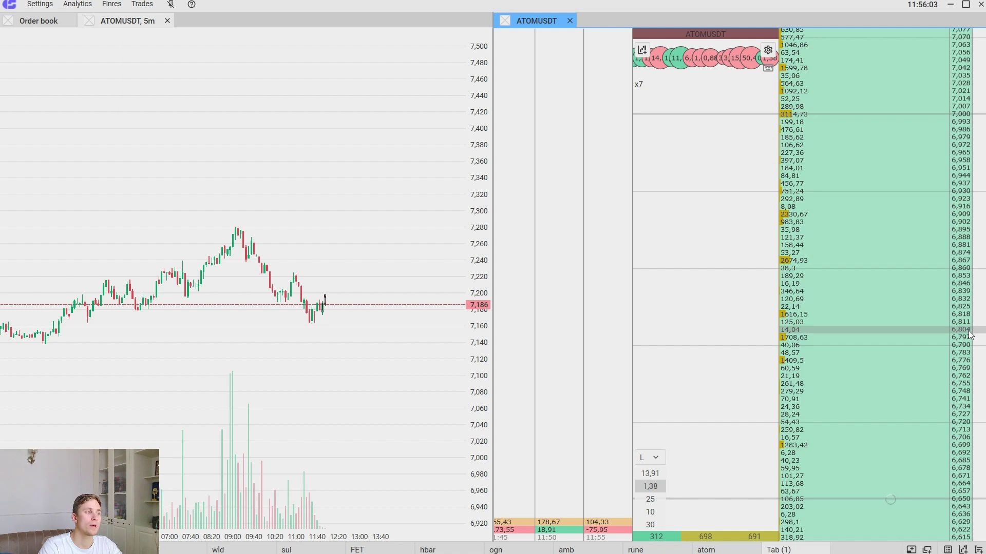
click(822, 334)
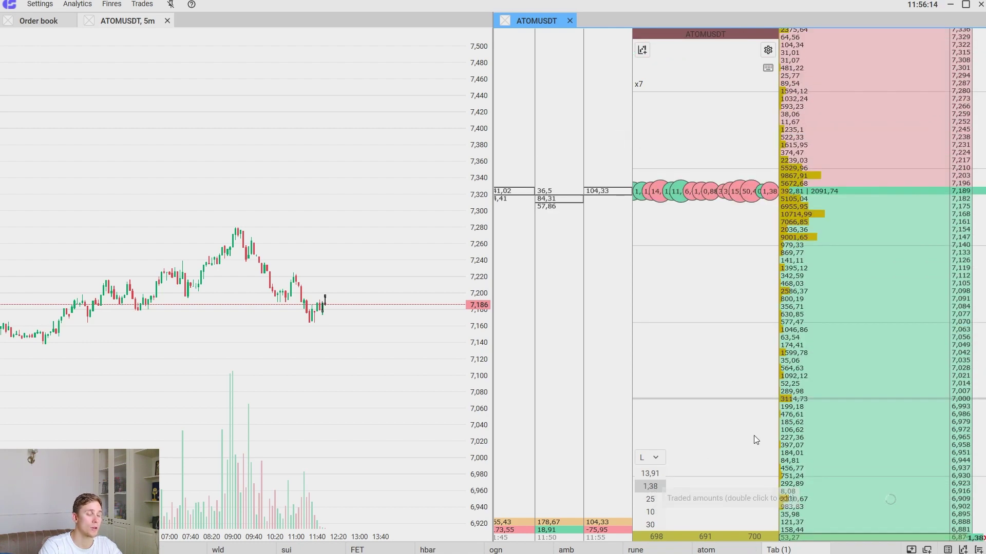
scroll(862, 375, down, 5)
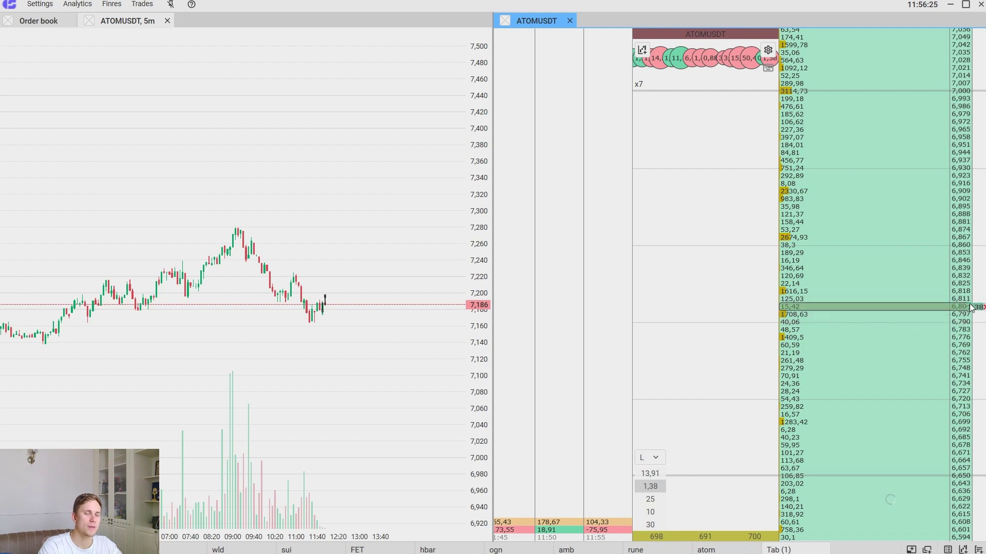
scroll(890, 322, up, 1)
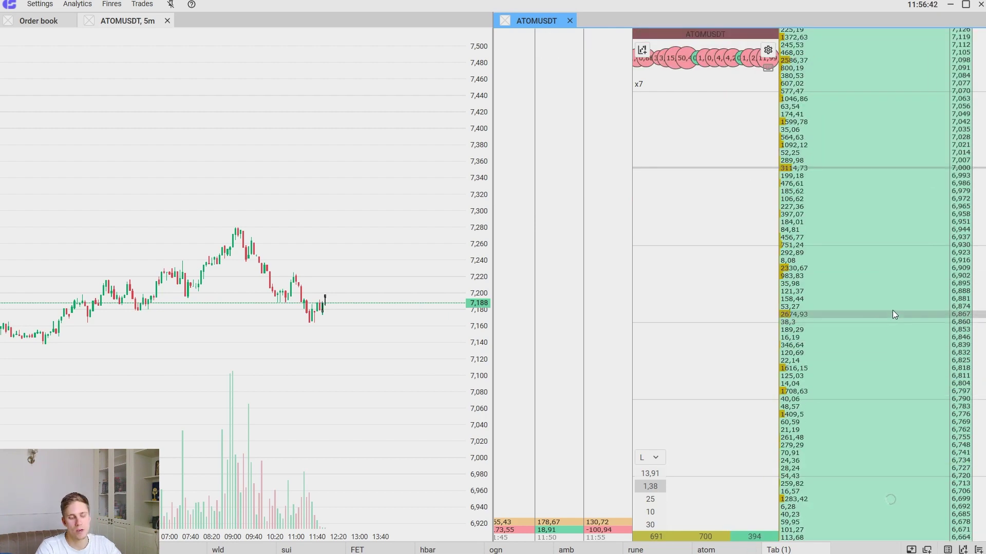
Place a 1,38 sell limit order at 7,763 higher up the ladder.
scroll(895, 308, up, 2)
scroll(900, 310, up, 3)
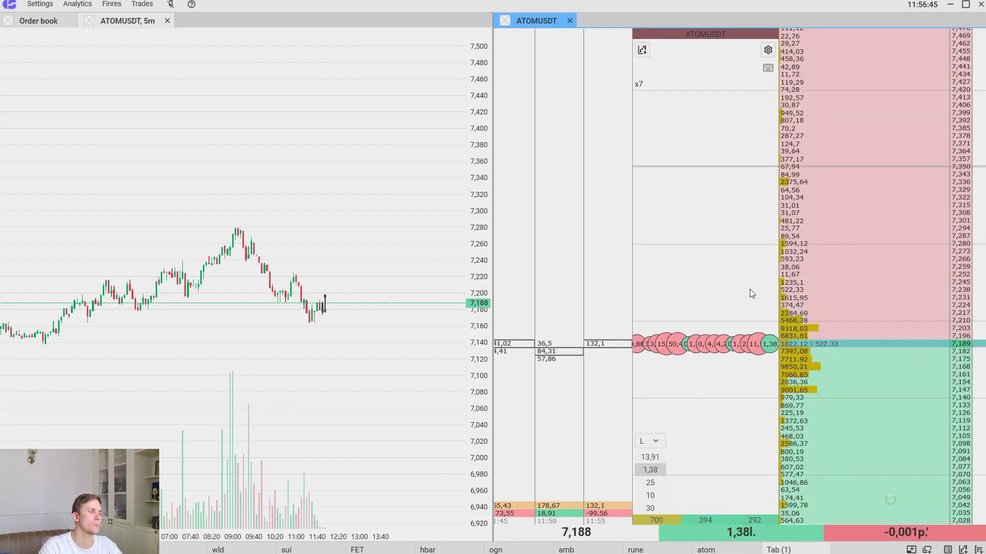
scroll(885, 257, up, 2)
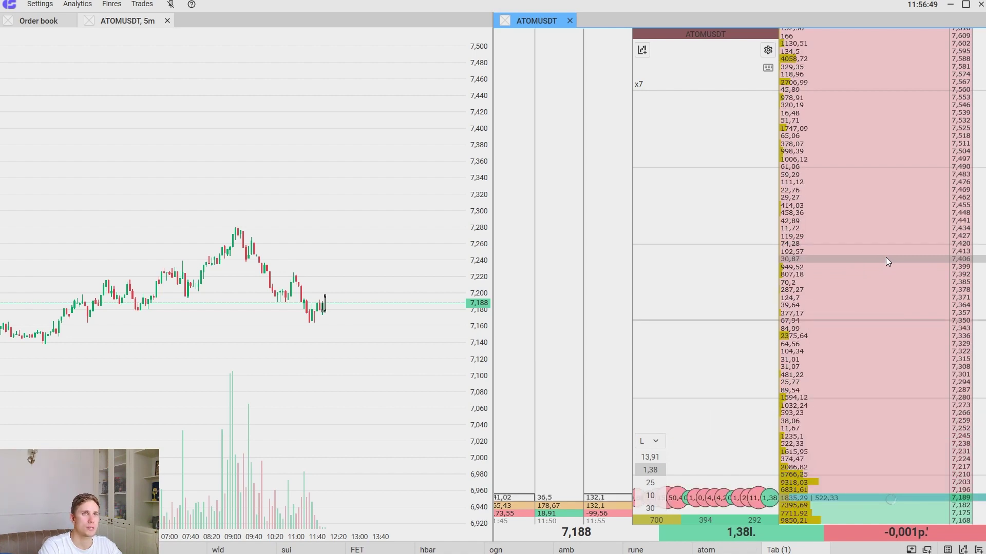
scroll(885, 257, down, 2)
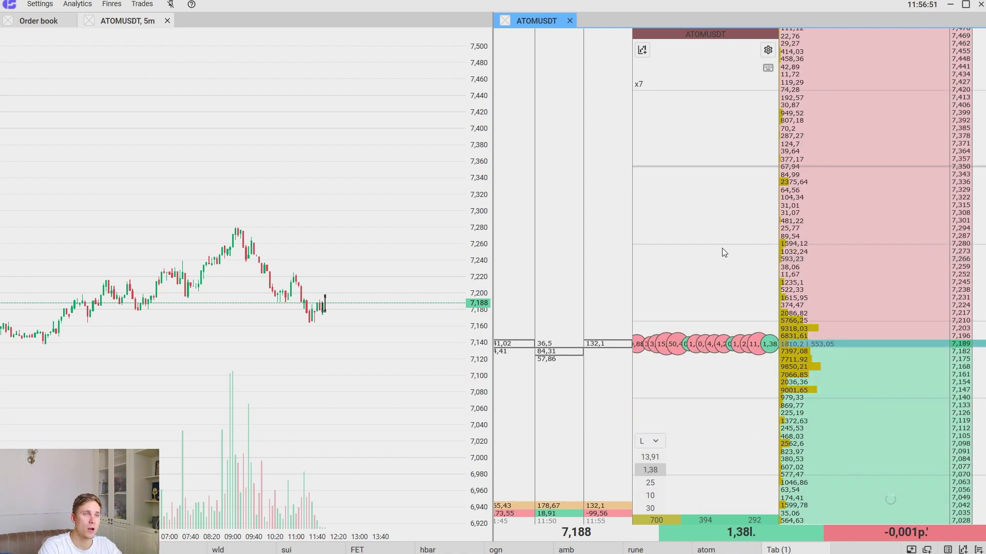
scroll(891, 218, up, 5)
scroll(891, 218, up, 1)
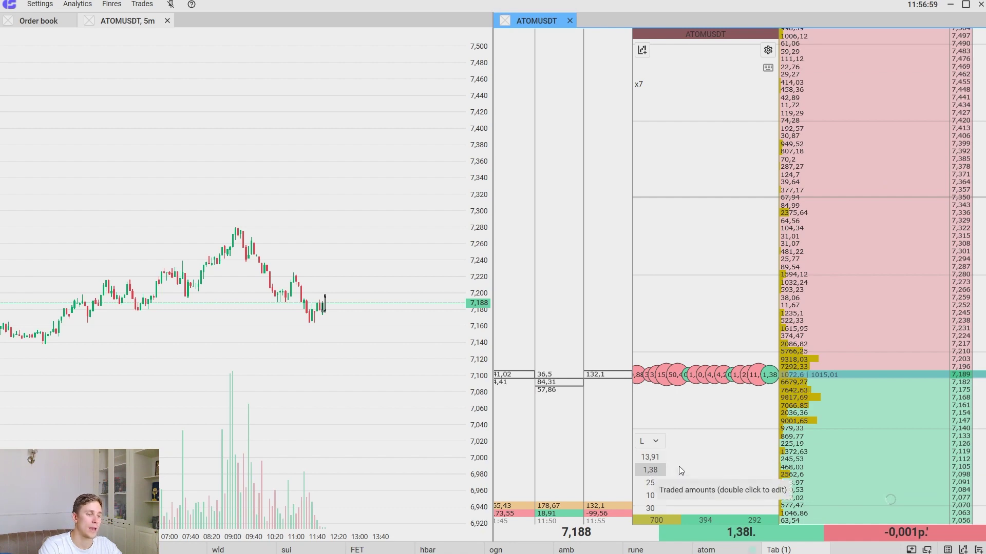
scroll(863, 295, up, 4)
scroll(861, 285, up, 2)
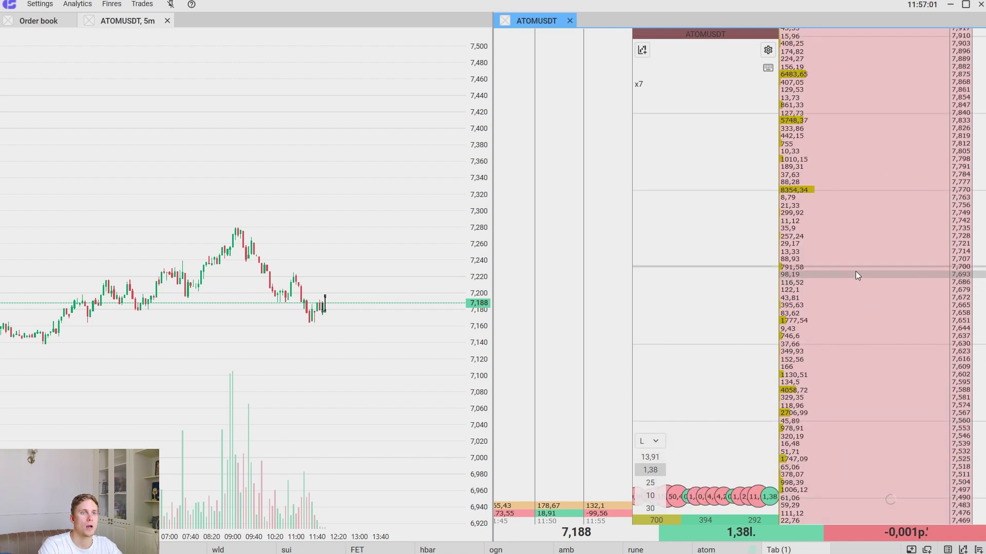
click(830, 199)
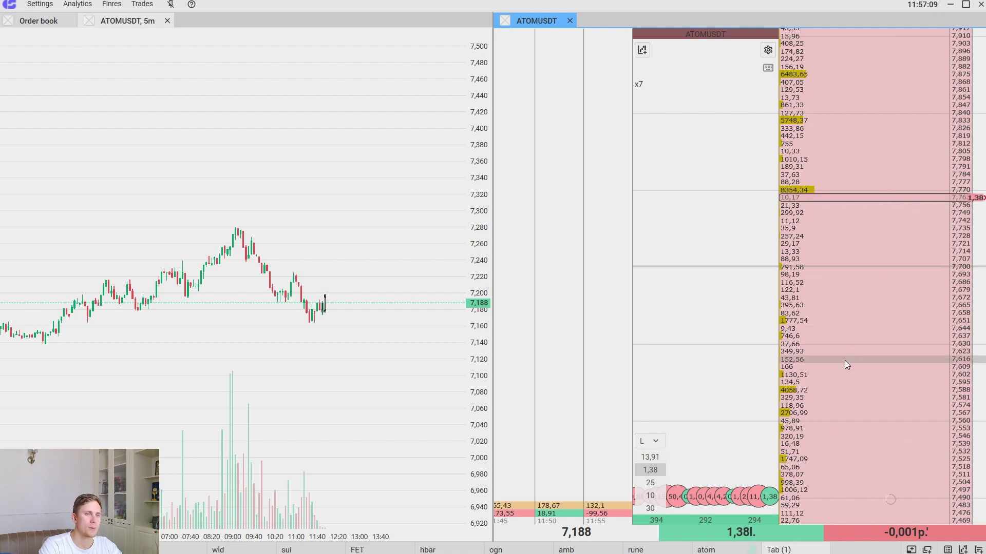
Change the 1,38 working volume preset to 0,38.
scroll(847, 371, down, 6)
scroll(817, 229, up, 5)
scroll(821, 237, up, 2)
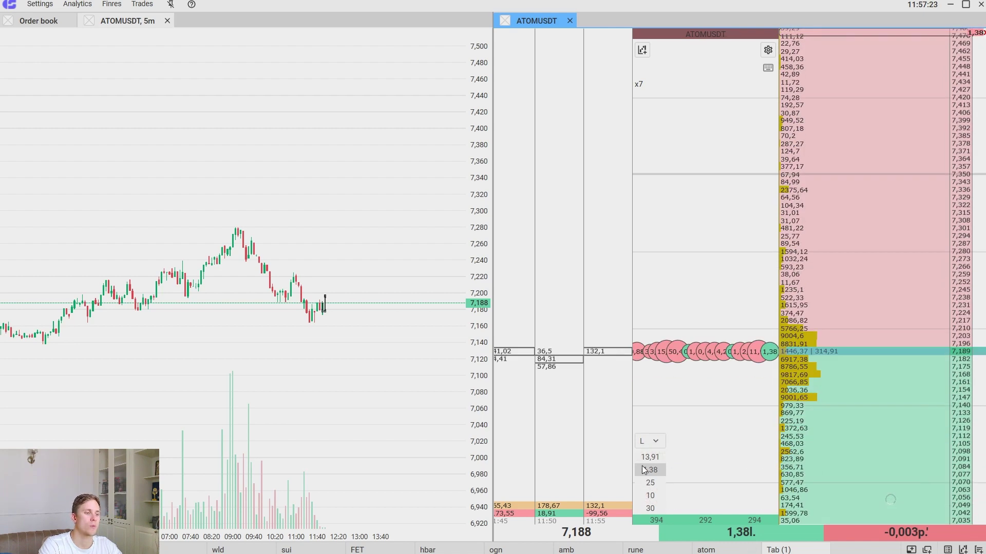
scroll(831, 305, up, 5)
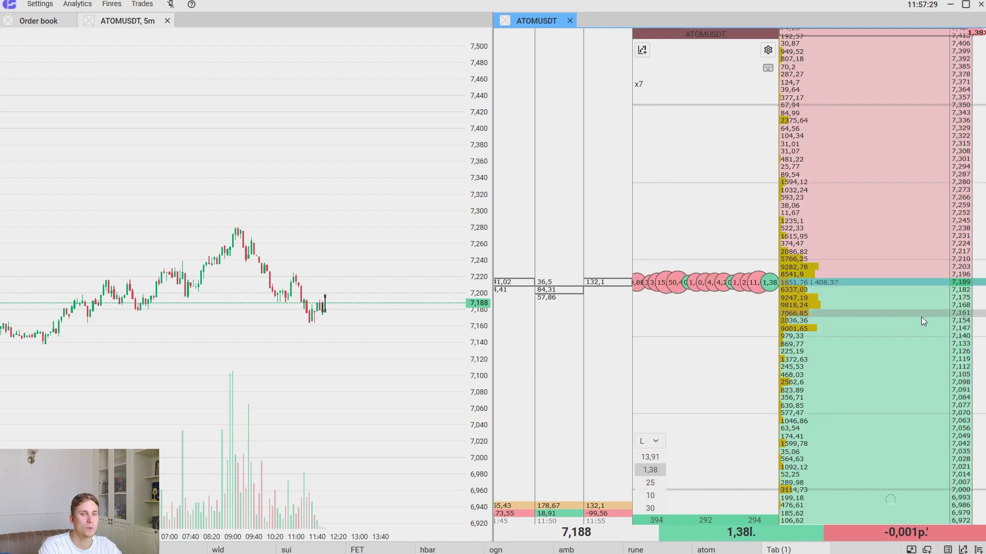
scroll(926, 316, up, 2)
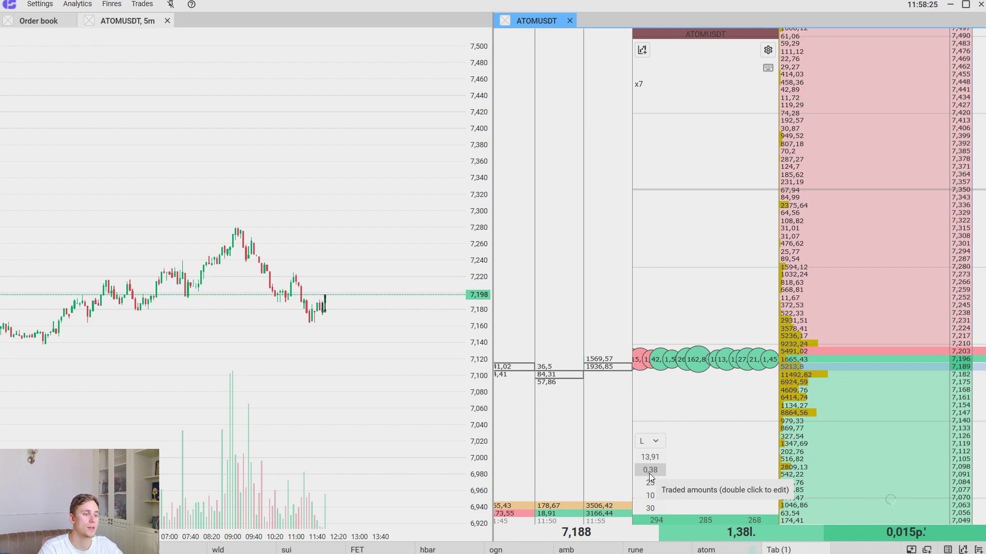
scroll(851, 204, up, 3)
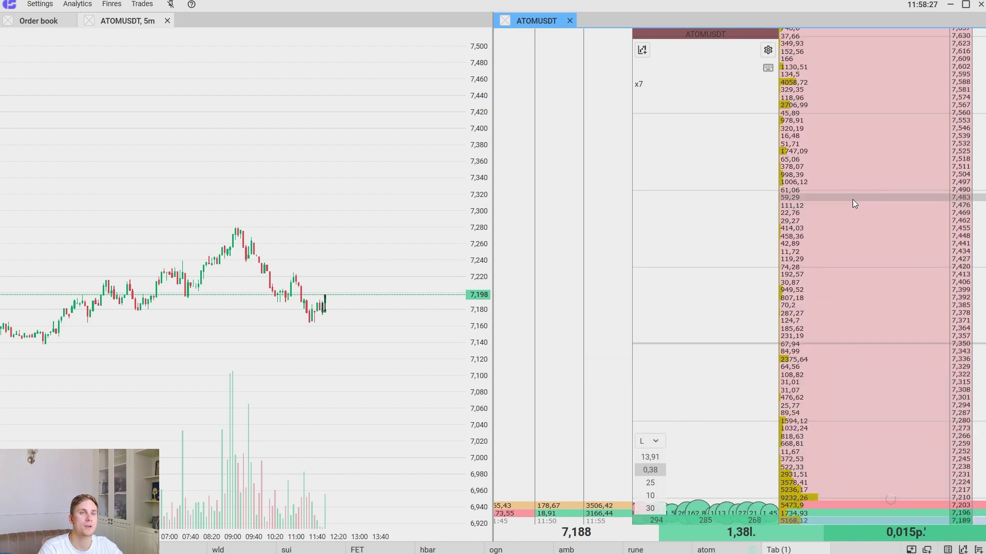
scroll(855, 372, down, 3)
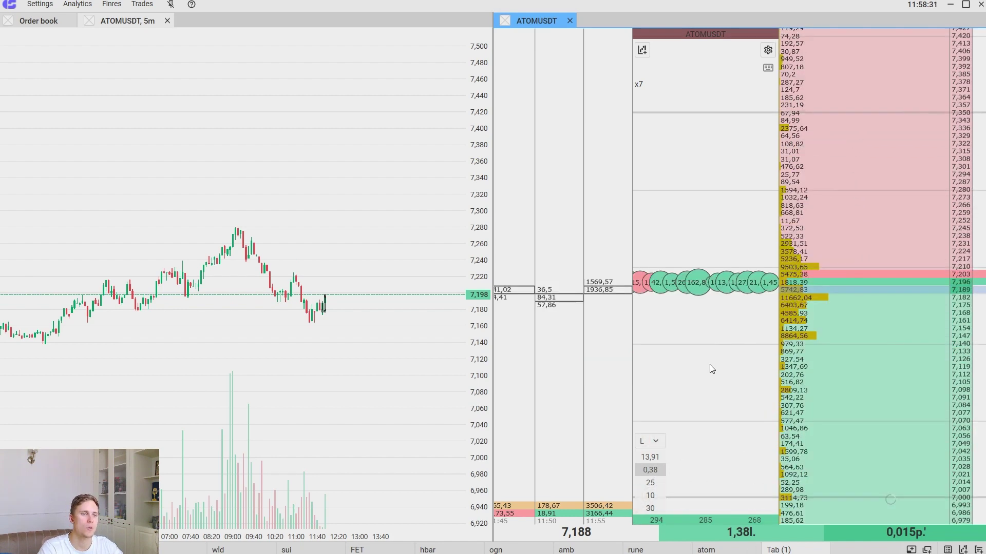
scroll(898, 341, up, 2)
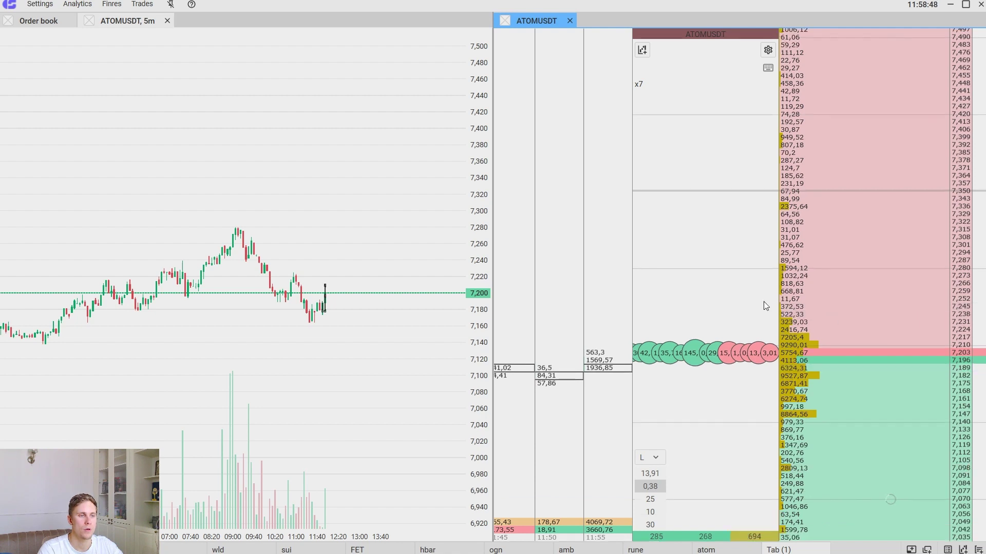
Draw a horizontal level on the ATOMUSDT chart and raise it to the 7,280 peak.
scroll(823, 353, down, 3)
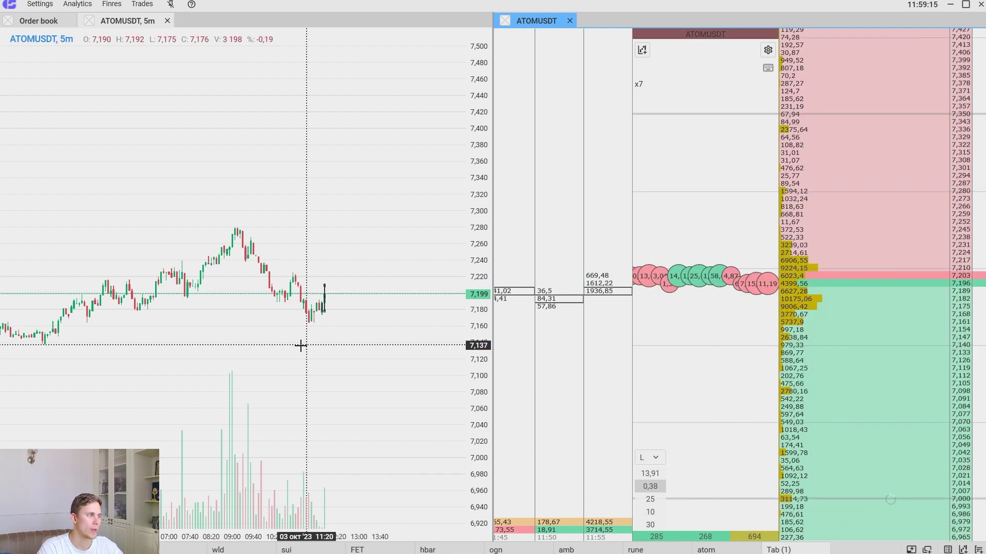
drag(304, 331, 271, 328)
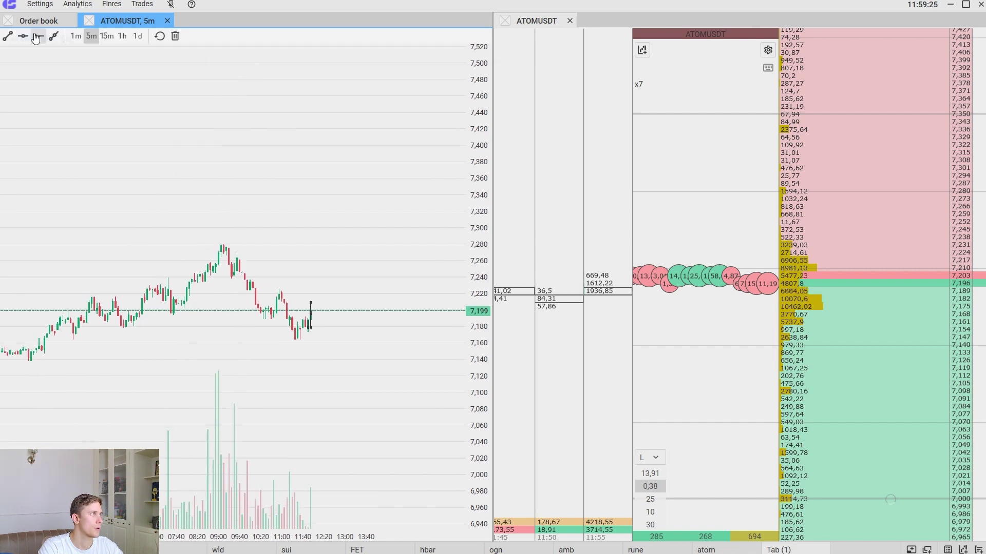
click(13, 38)
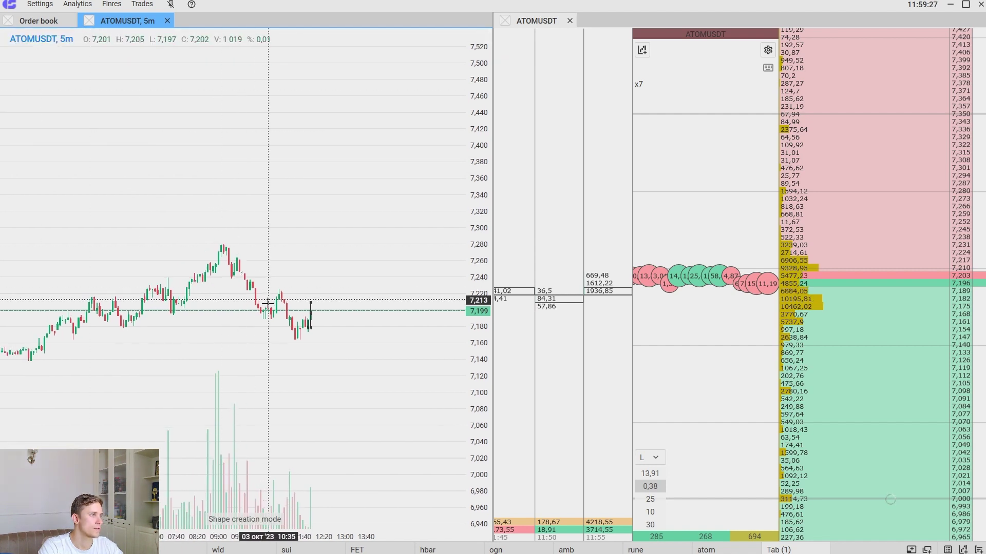
click(267, 341)
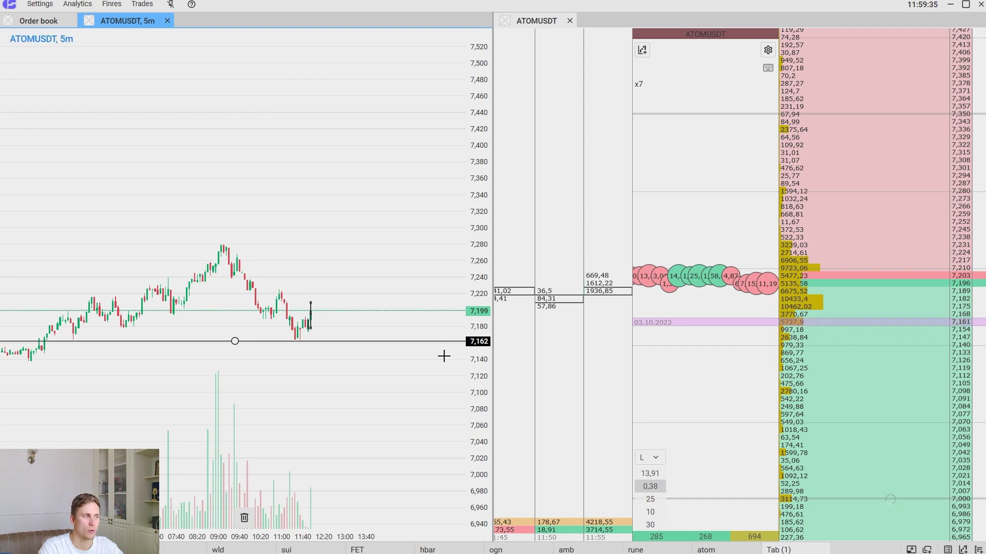
drag(234, 342, 261, 245)
scroll(862, 315, up, 4)
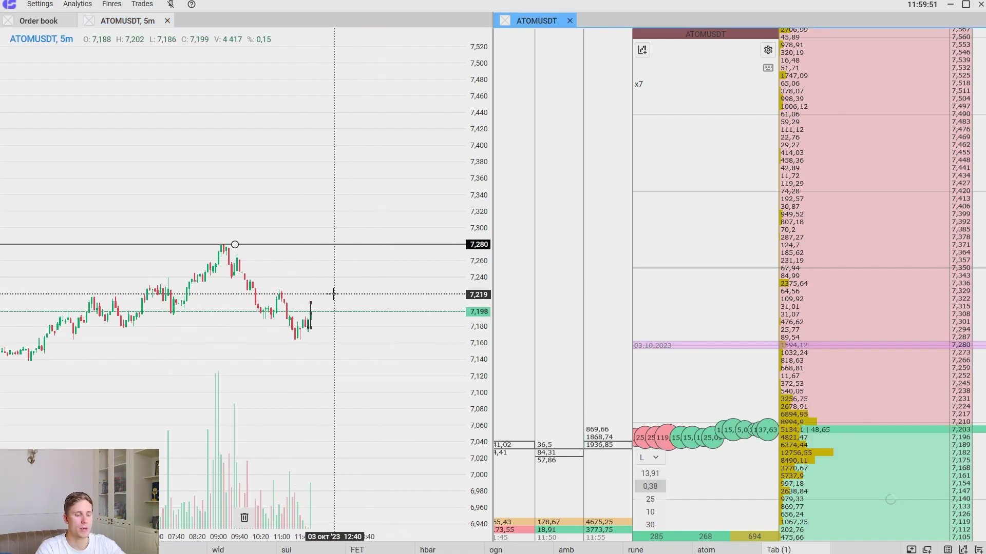
Capture the workspace and sketch the rise to 7,280 plus the 7,231–7,224 ask rows.
key(Print)
drag(4, 19, 939, 528)
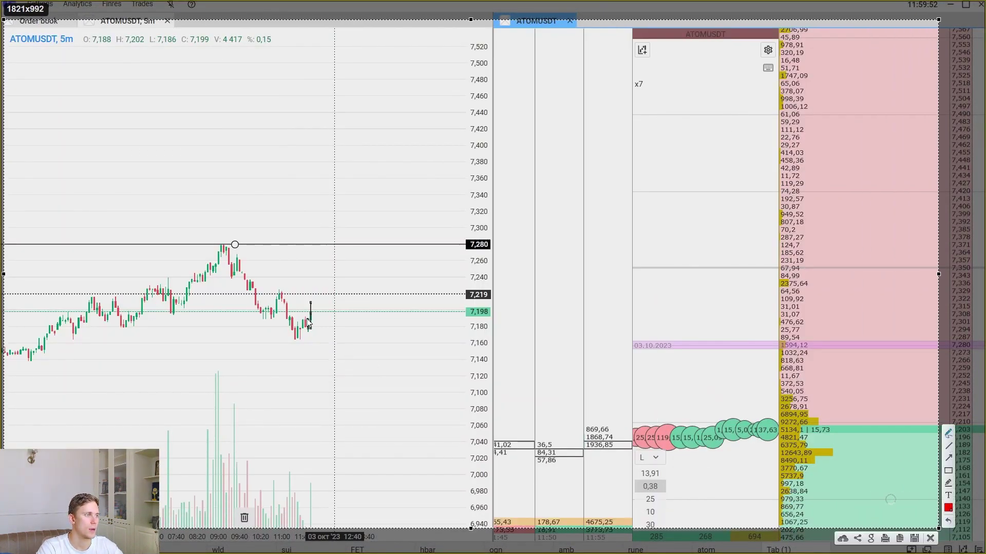
mouse_move(311, 312)
mouse_down()
mouse_move(332, 246)
mouse_move(349, 268)
mouse_move(358, 250)
mouse_move(373, 259)
mouse_move(377, 250)
mouse_up()
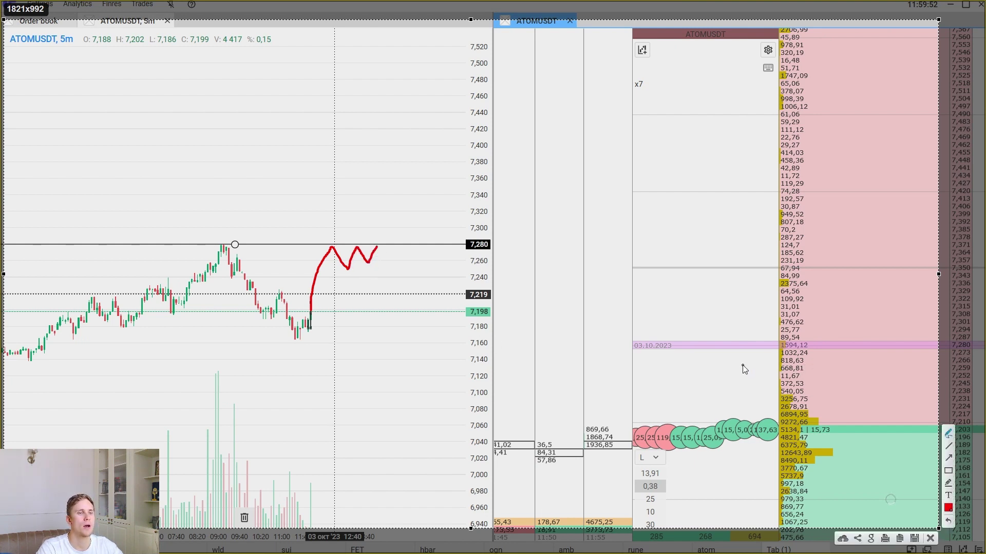
mouse_move(722, 369)
mouse_down()
mouse_move(914, 370)
mouse_move(713, 379)
mouse_move(903, 363)
mouse_up()
drag(930, 400, 731, 400)
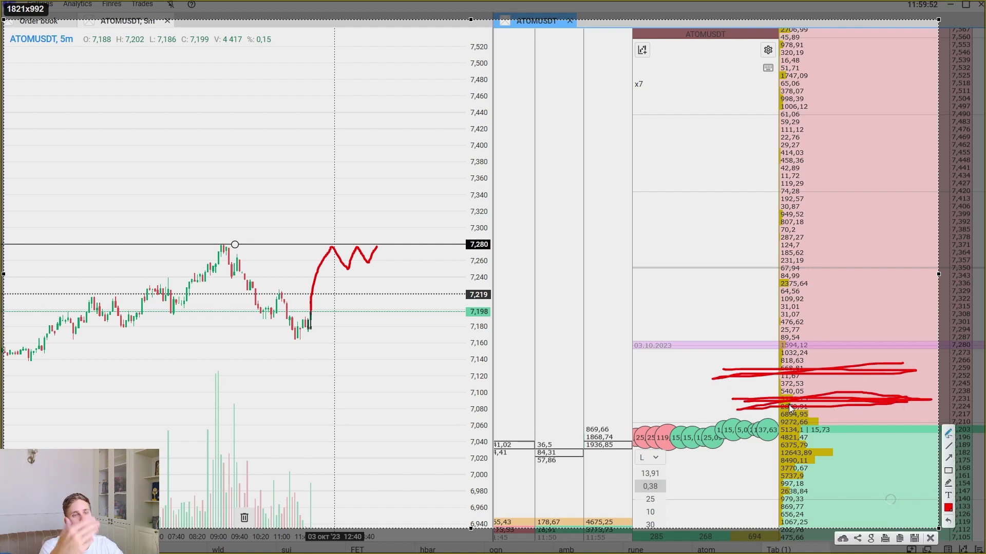